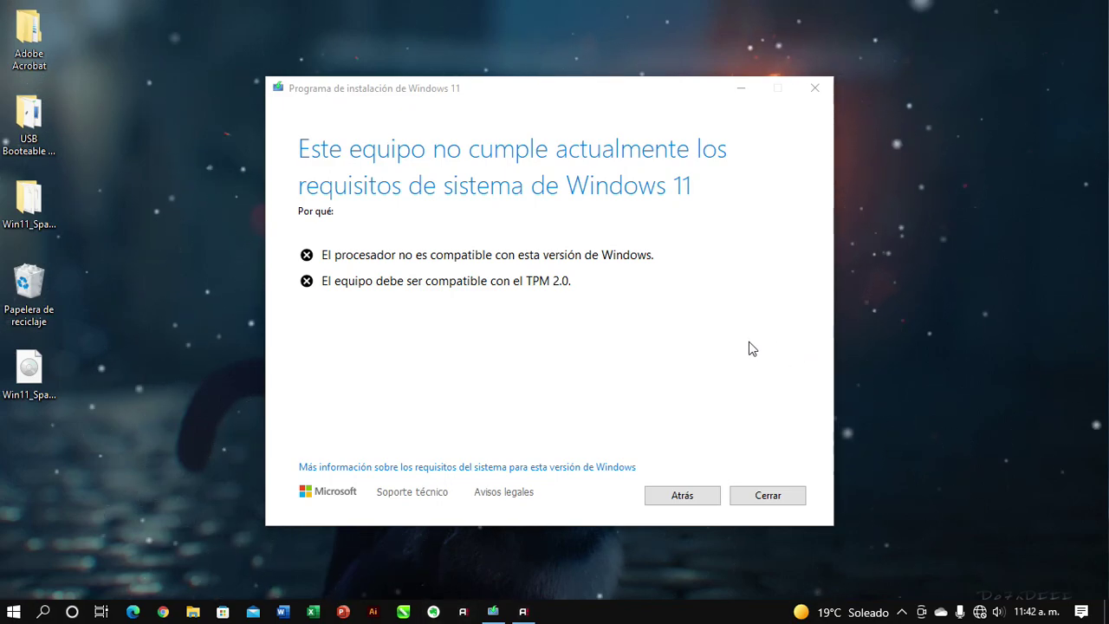
# Open the system's About page in Windows Settings and review the device and Windows specifications.
pyautogui.click(13, 610)
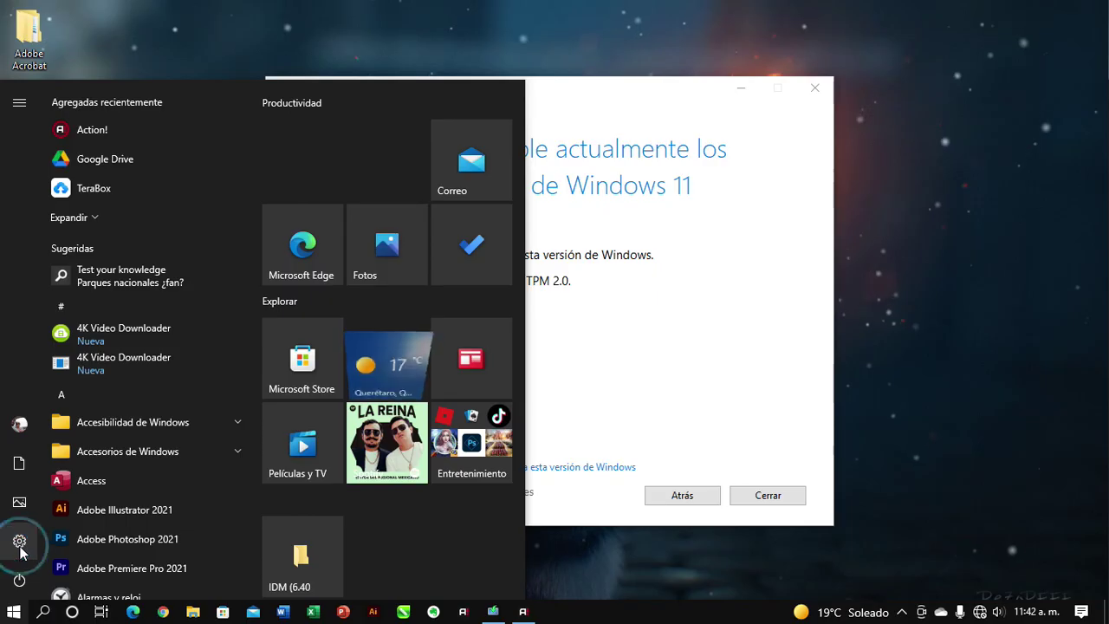
pyautogui.press('super+i')
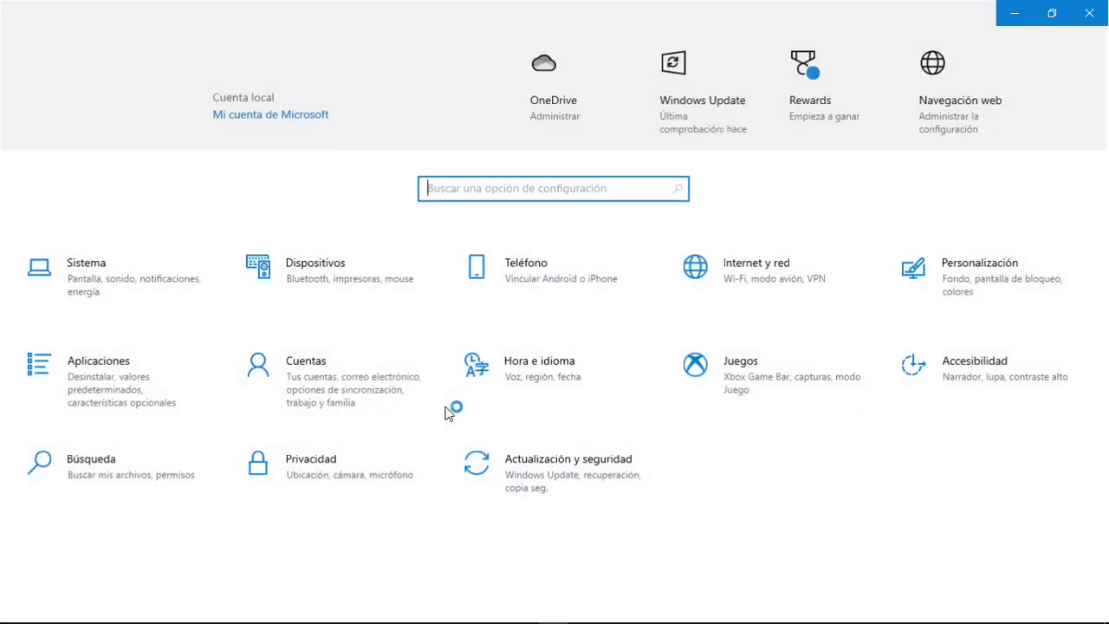
pyautogui.click(102, 307)
pyautogui.scroll(-2, 203, 473)
pyautogui.click(87, 546)
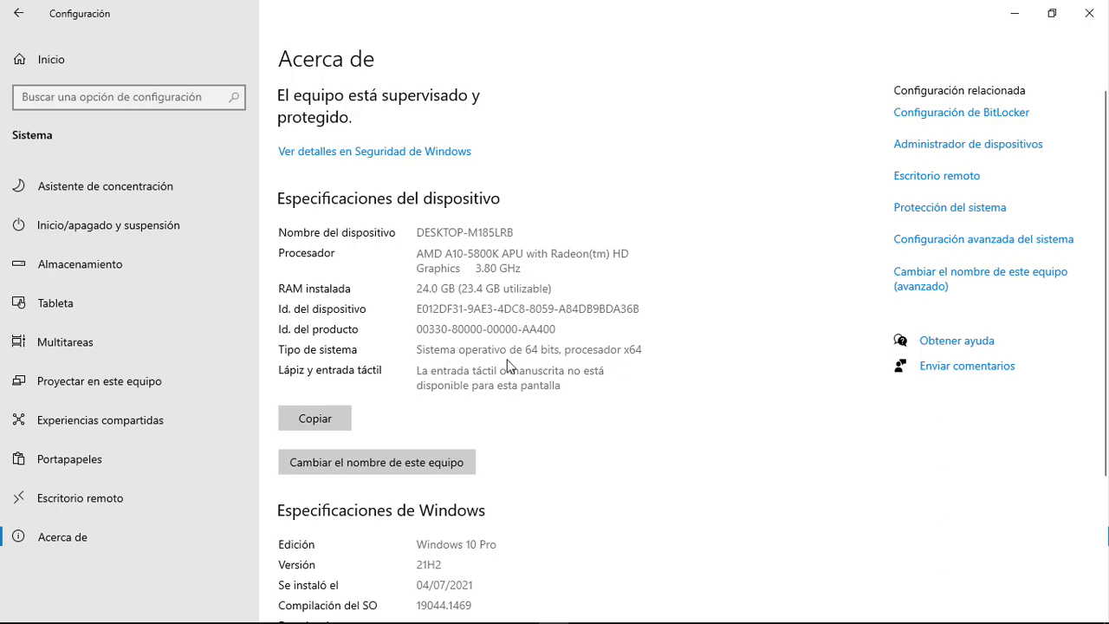
pyautogui.scroll(-3, 511, 508)
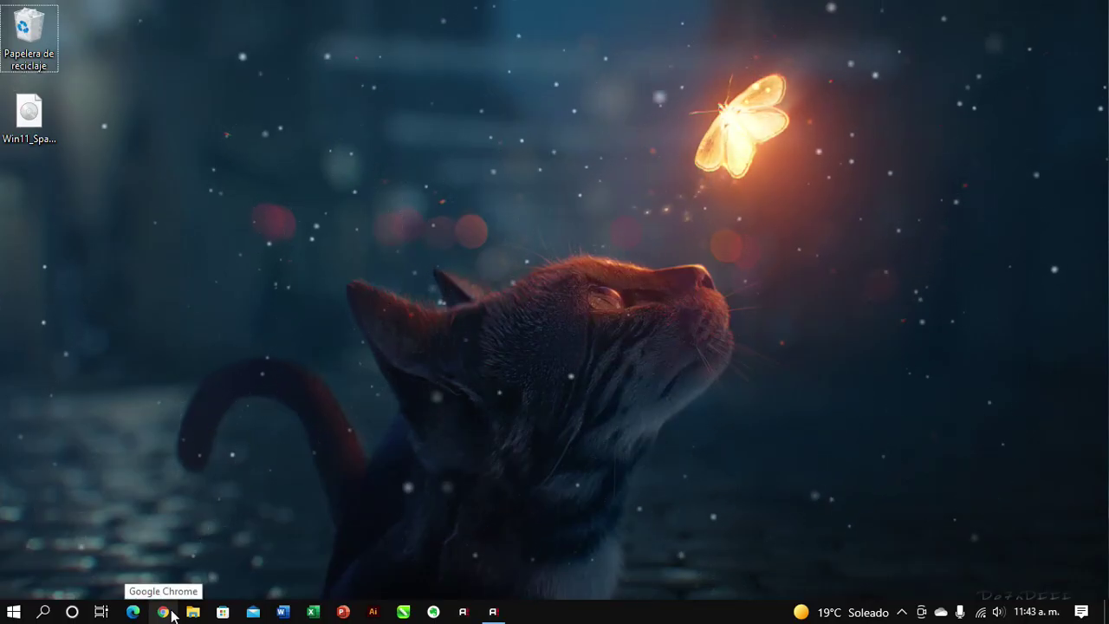
pyautogui.click(13, 611)
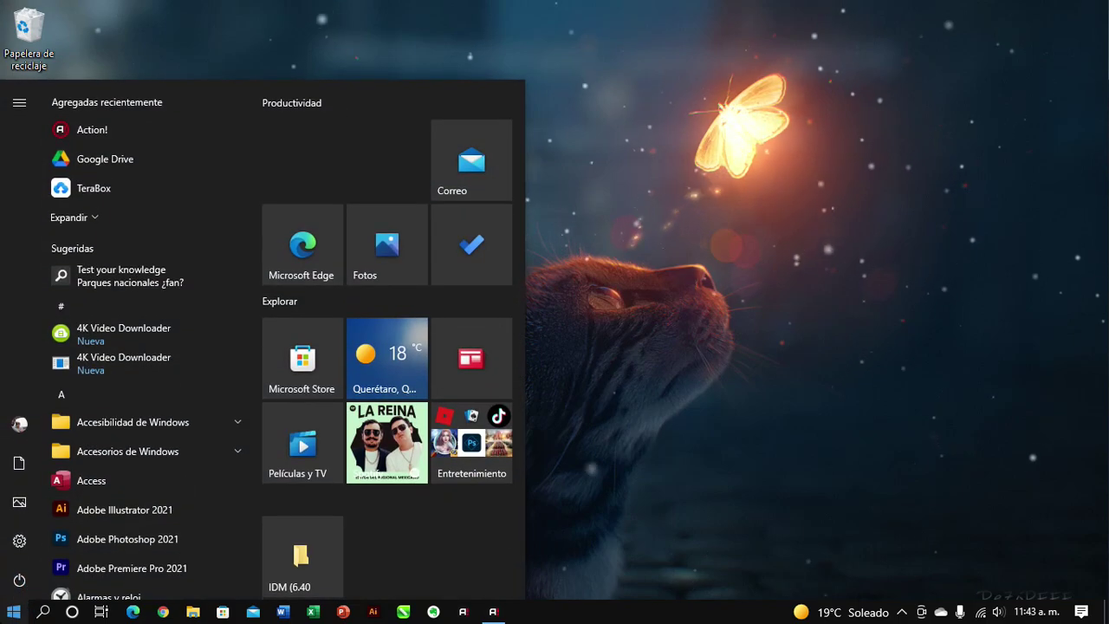
pyautogui.write('crear')
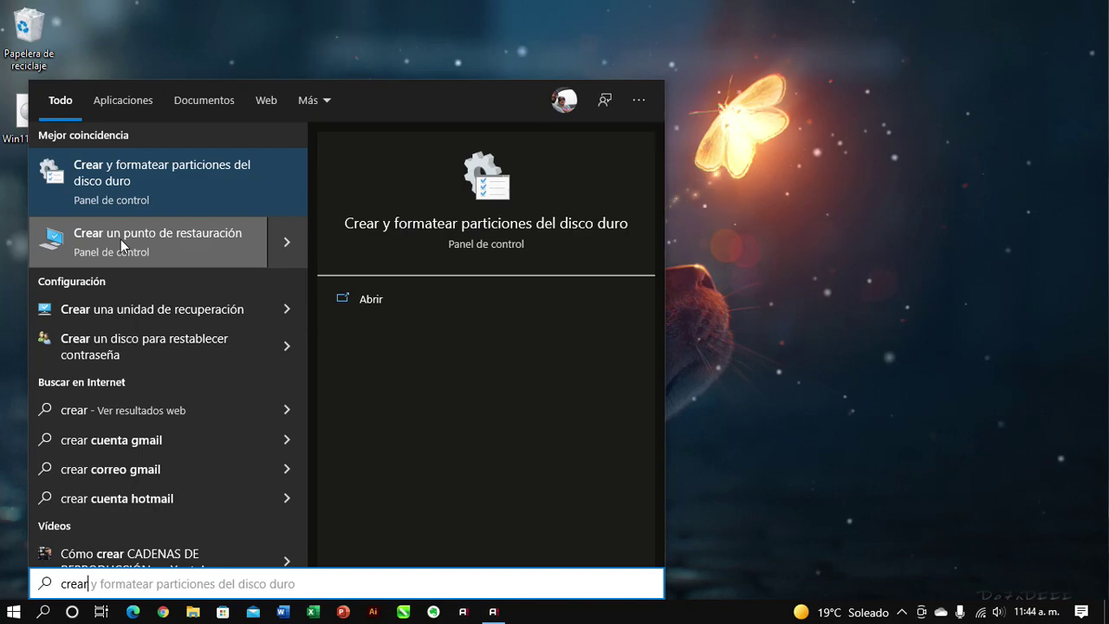
pyautogui.click(130, 236)
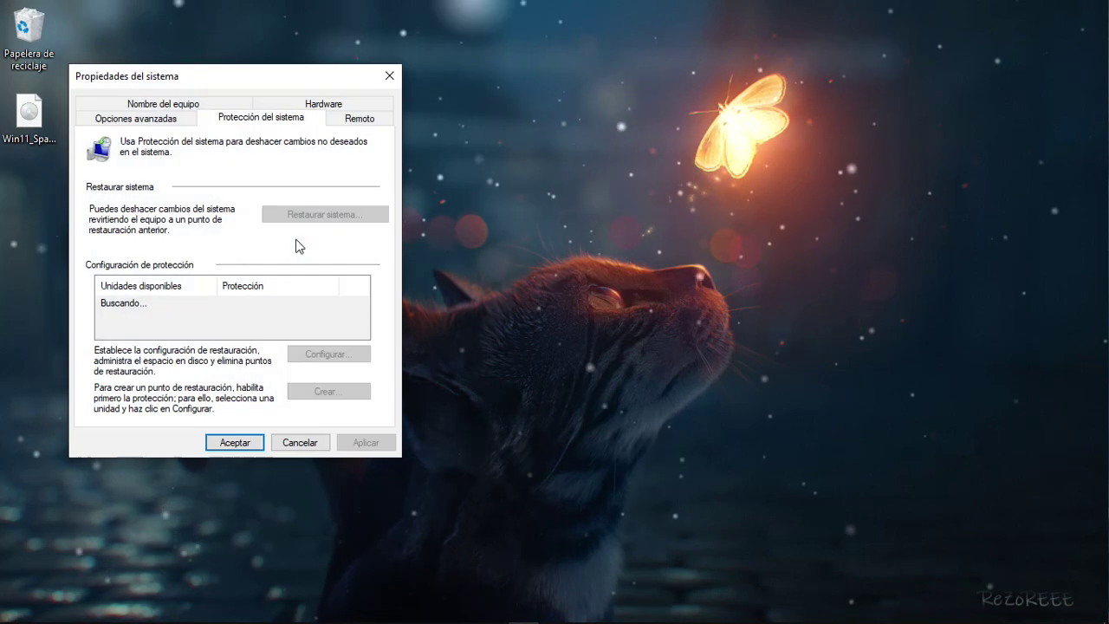
pyautogui.click(298, 436)
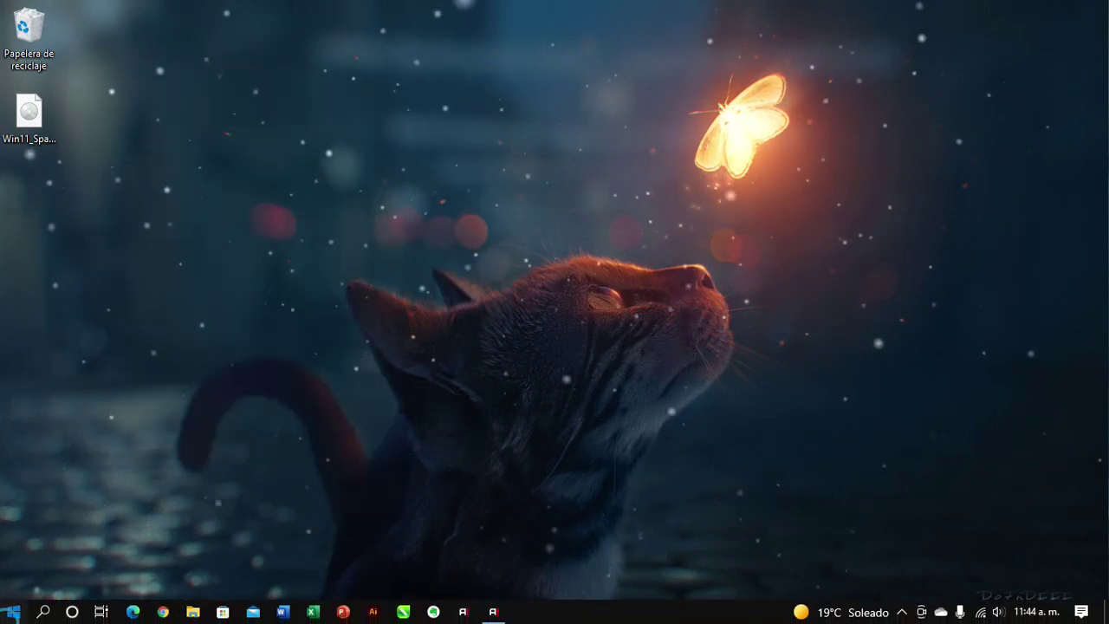
# Create a system restore point with the description "Ates de Windows 11" and close the System Properties dialog.
pyautogui.press('super')
pyautogui.write('crea')
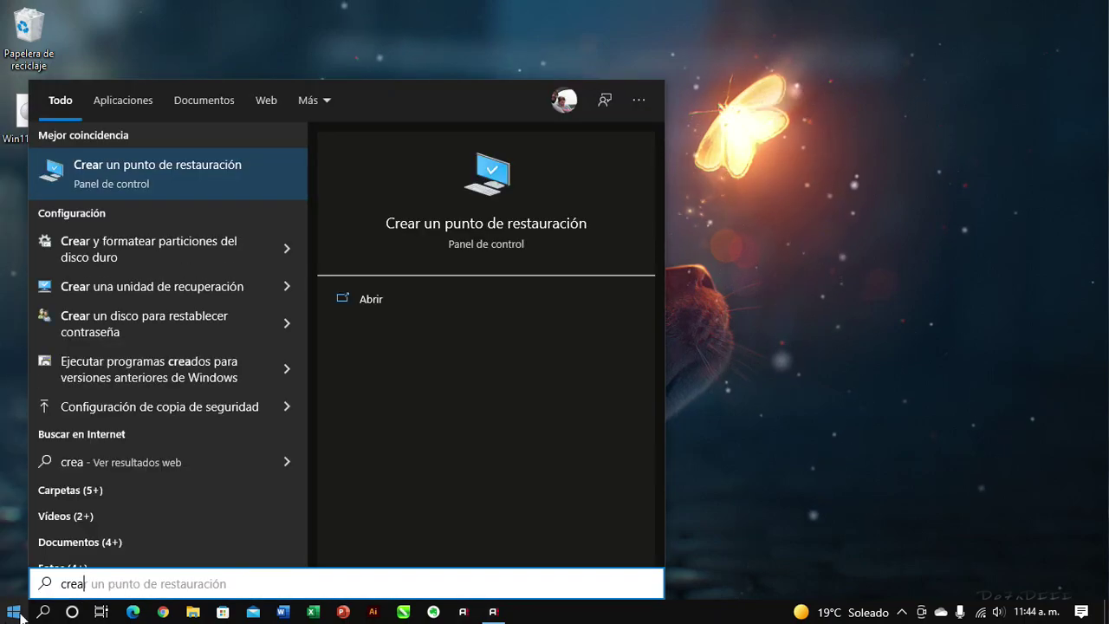
pyautogui.click(151, 171)
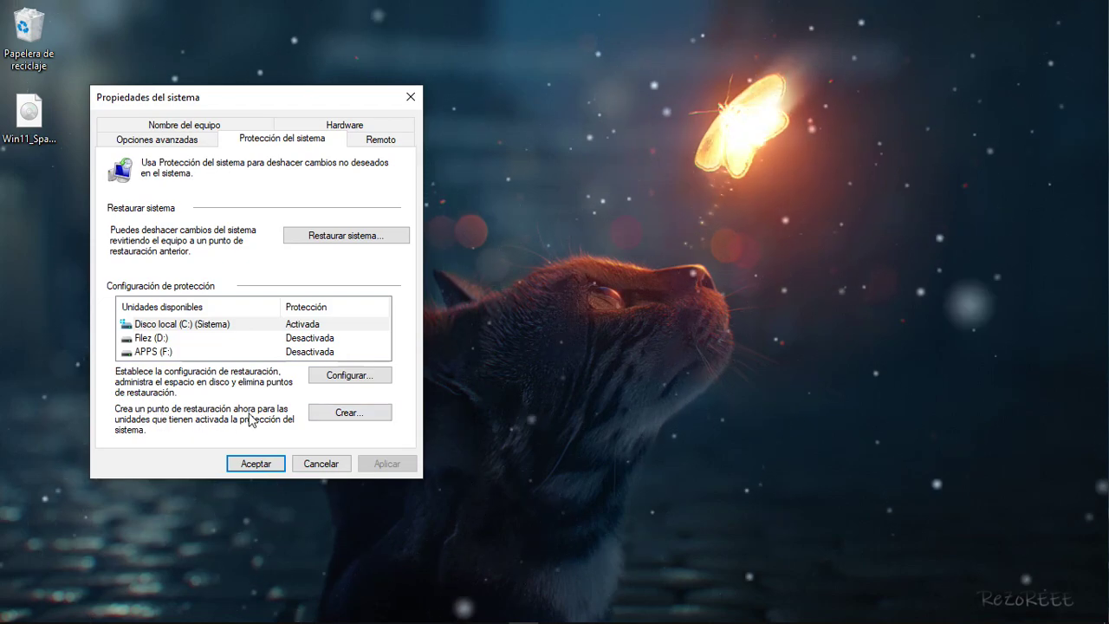
pyautogui.click(364, 415)
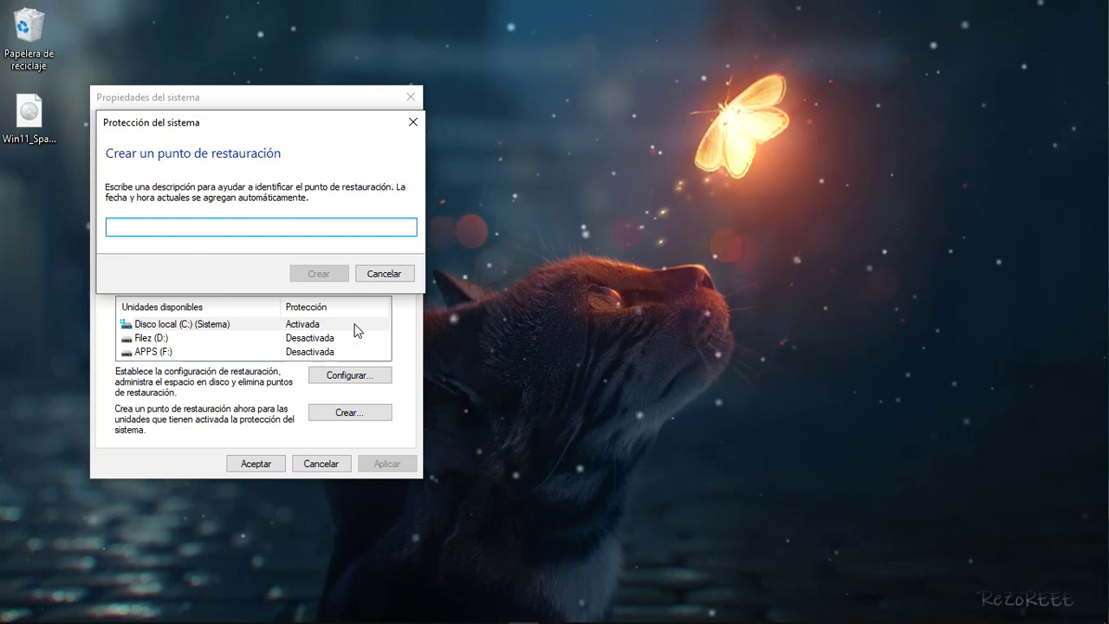
pyautogui.write('Ates de ')
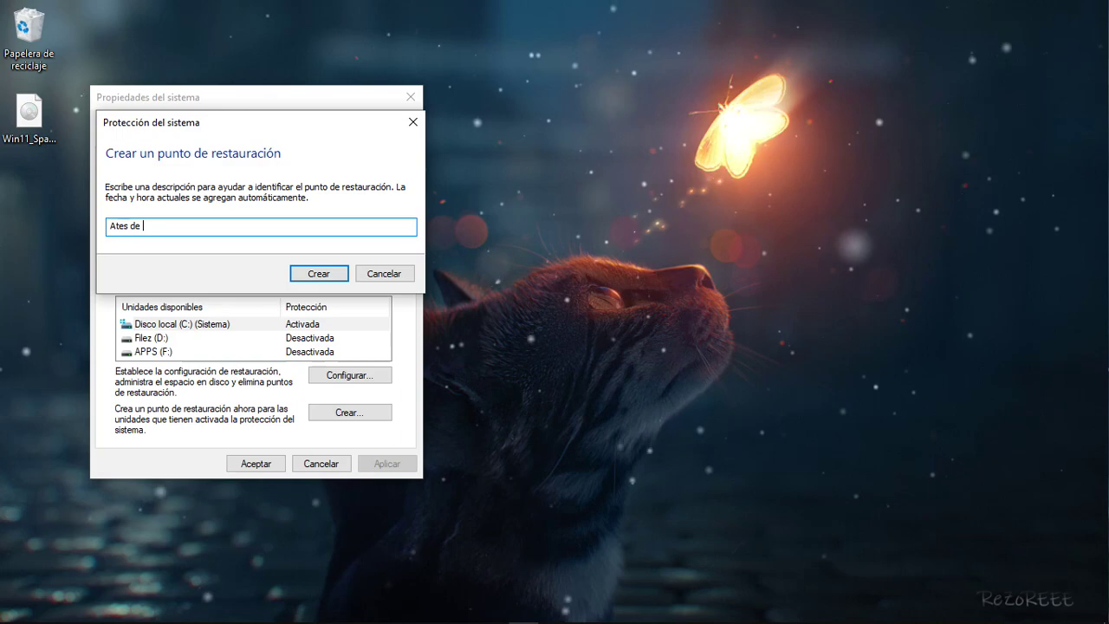
pyautogui.write('Window')
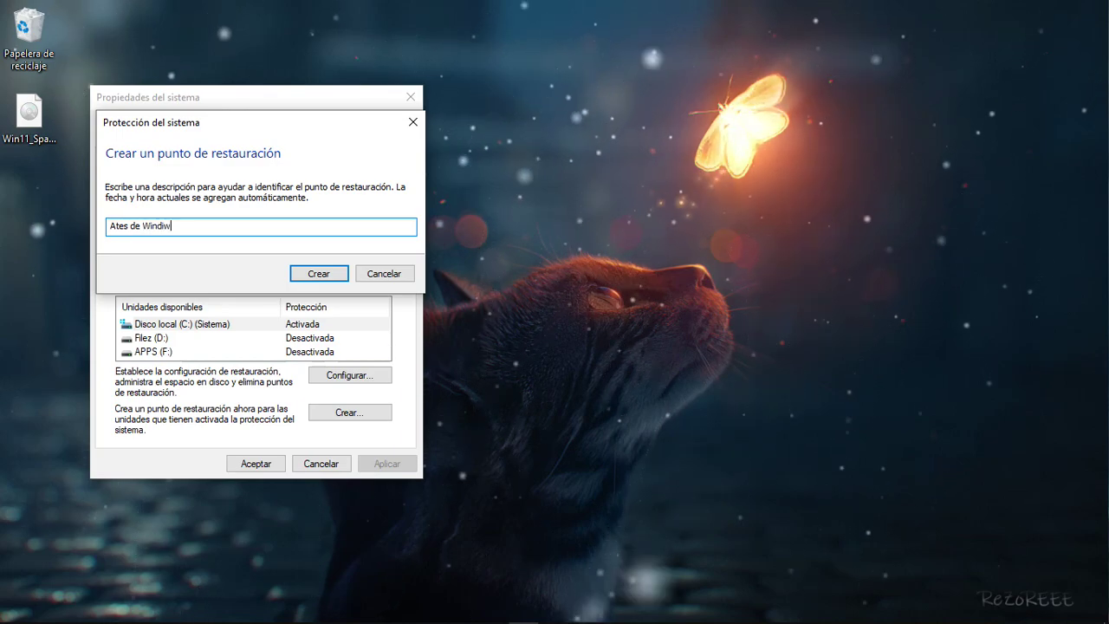
pyautogui.write('s 11')
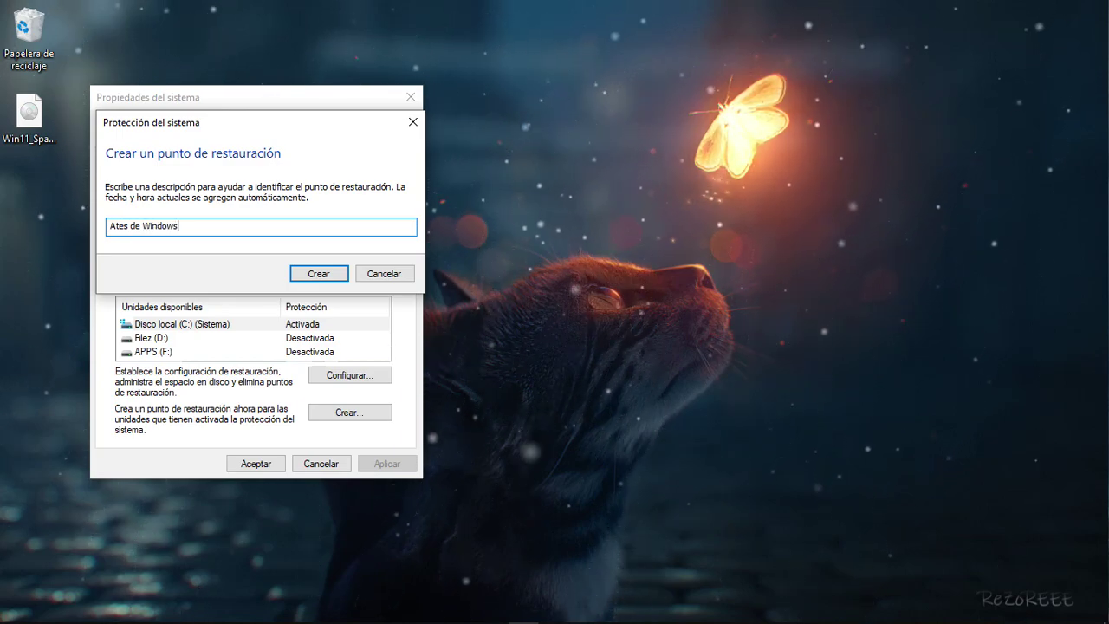
pyautogui.click(332, 272)
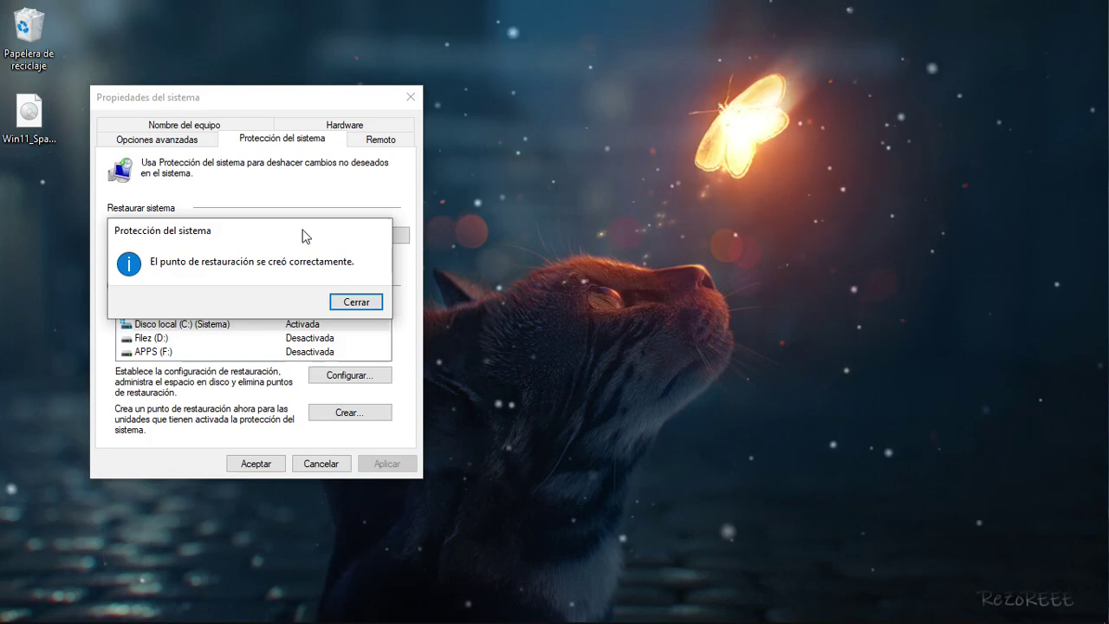
pyautogui.moveTo(303, 234); pyautogui.dragTo(515, 243)
pyautogui.click(562, 313)
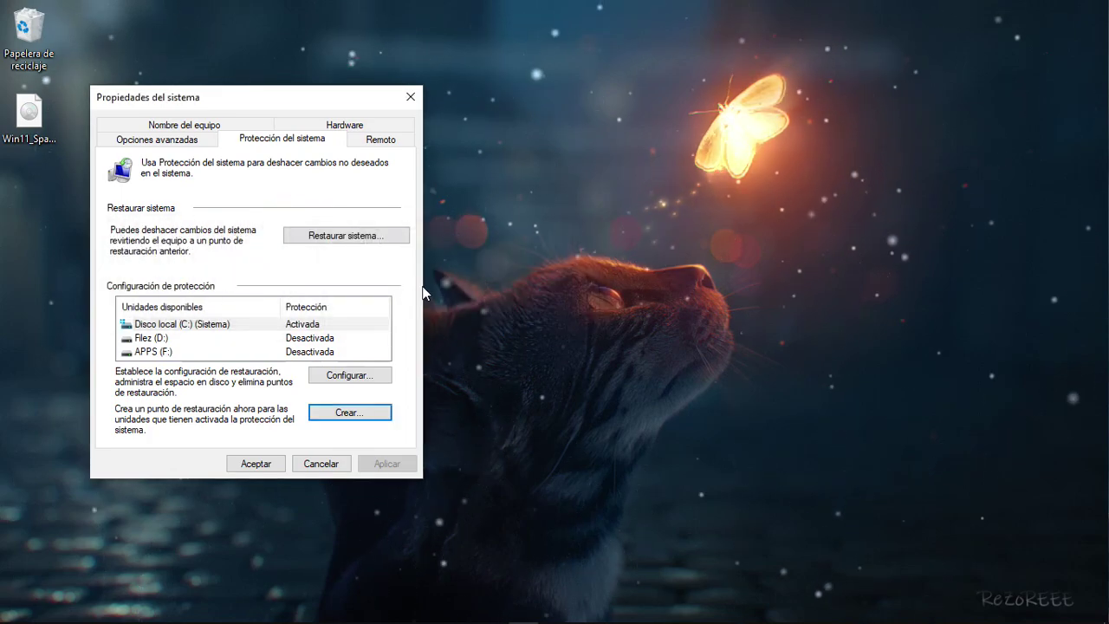
pyautogui.click(256, 465)
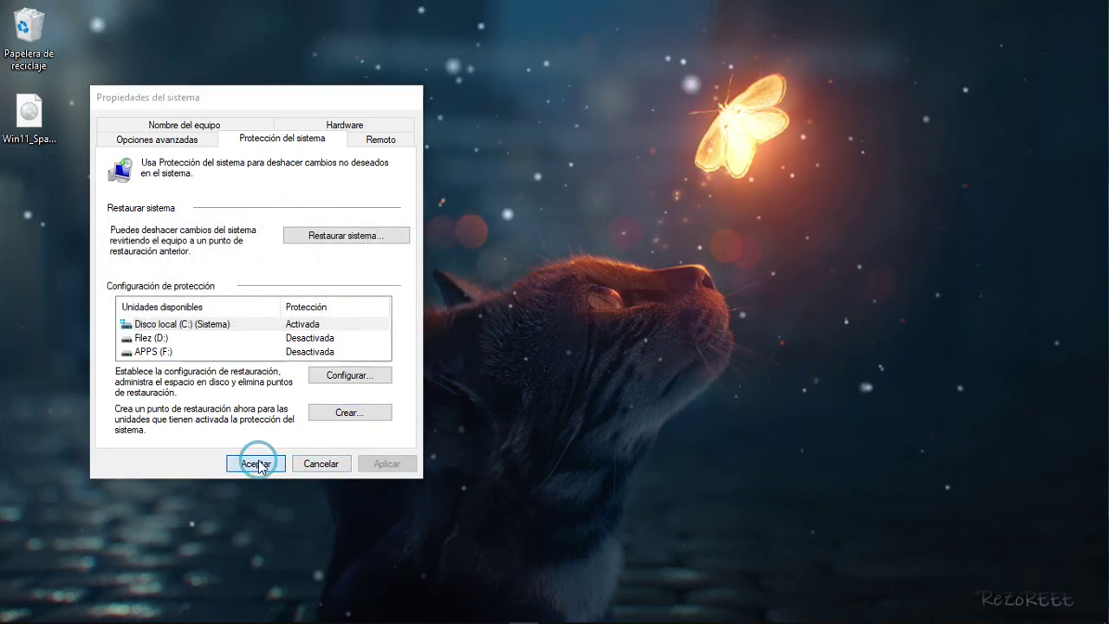
pyautogui.moveTo(199, 617)
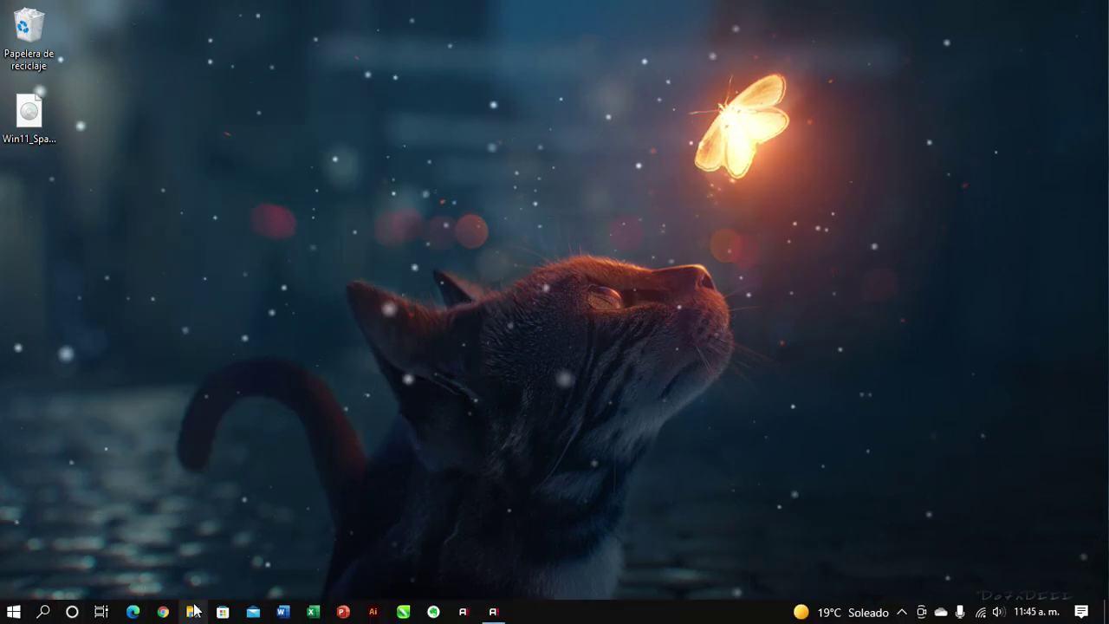
pyautogui.click(163, 611)
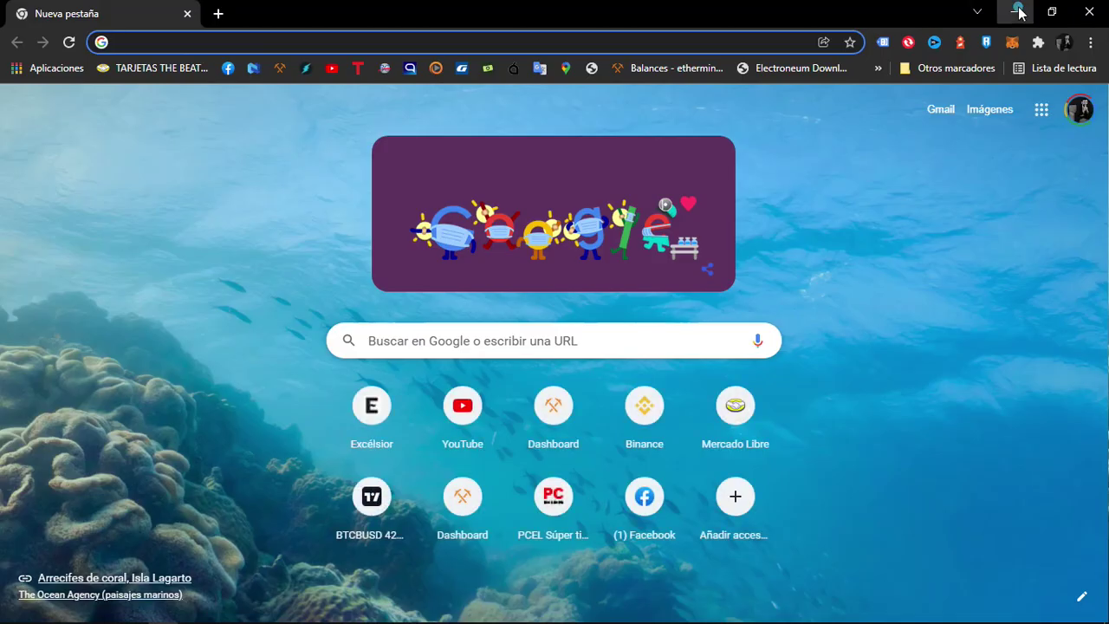
pyautogui.click(1015, 10)
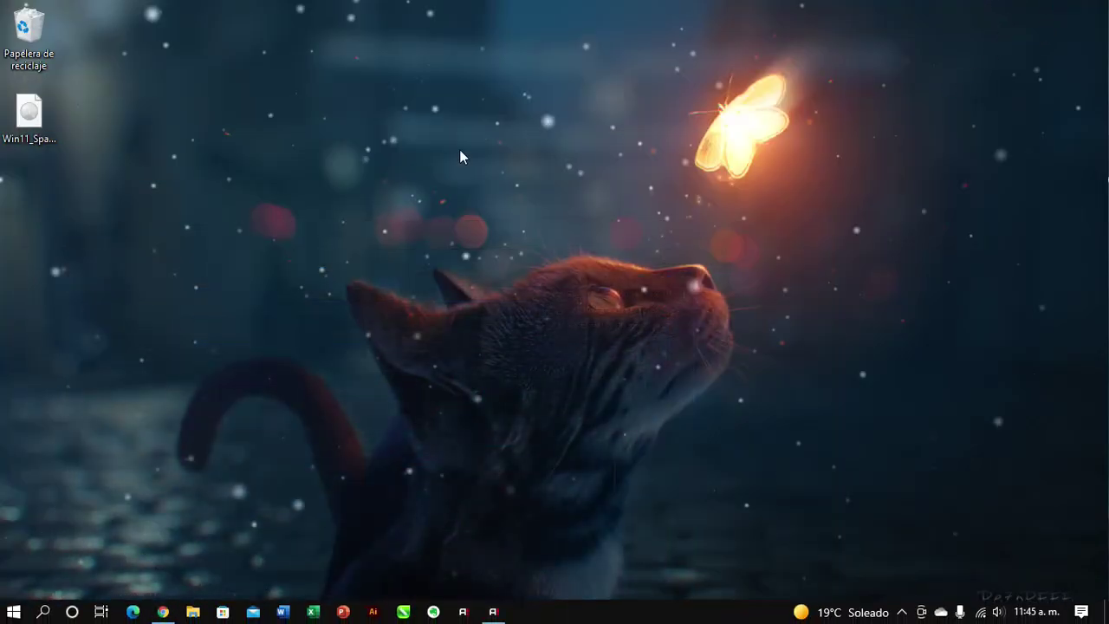
pyautogui.click(39, 121)
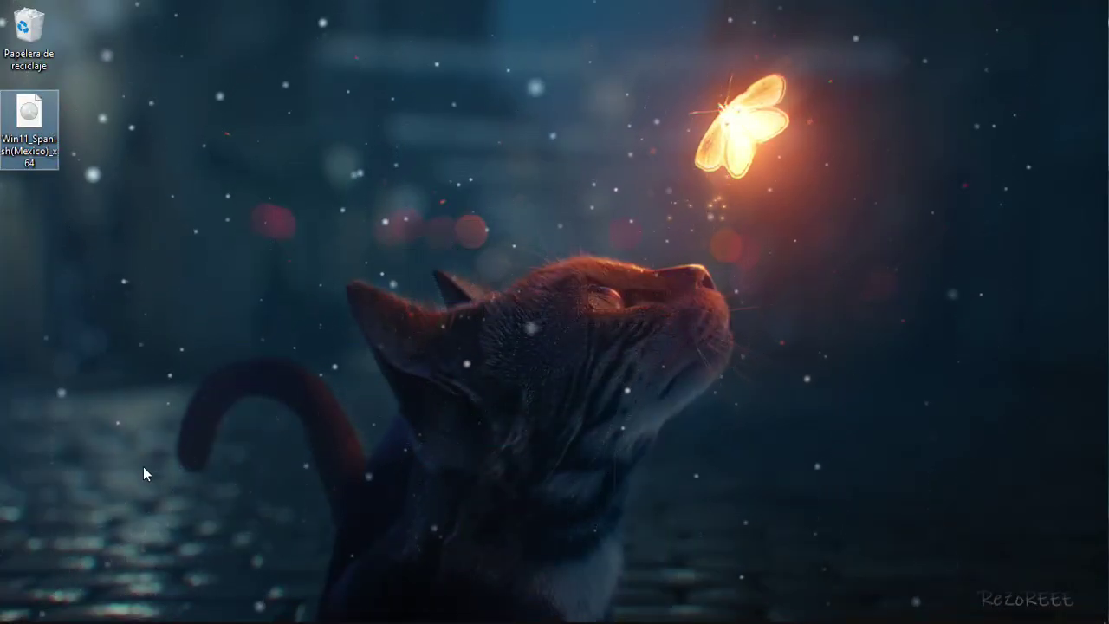
# Switch to Google Chrome, search for "windows 11 iso" and open Microsoft's Spanish Windows 11 download page.
pyautogui.click(163, 611)
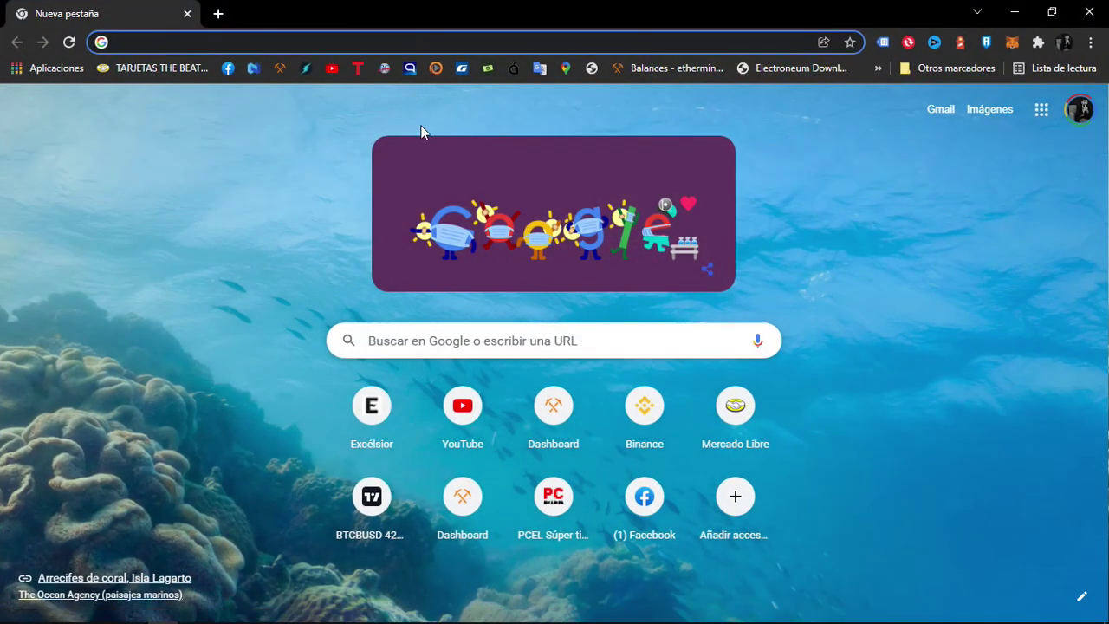
pyautogui.write('windows')
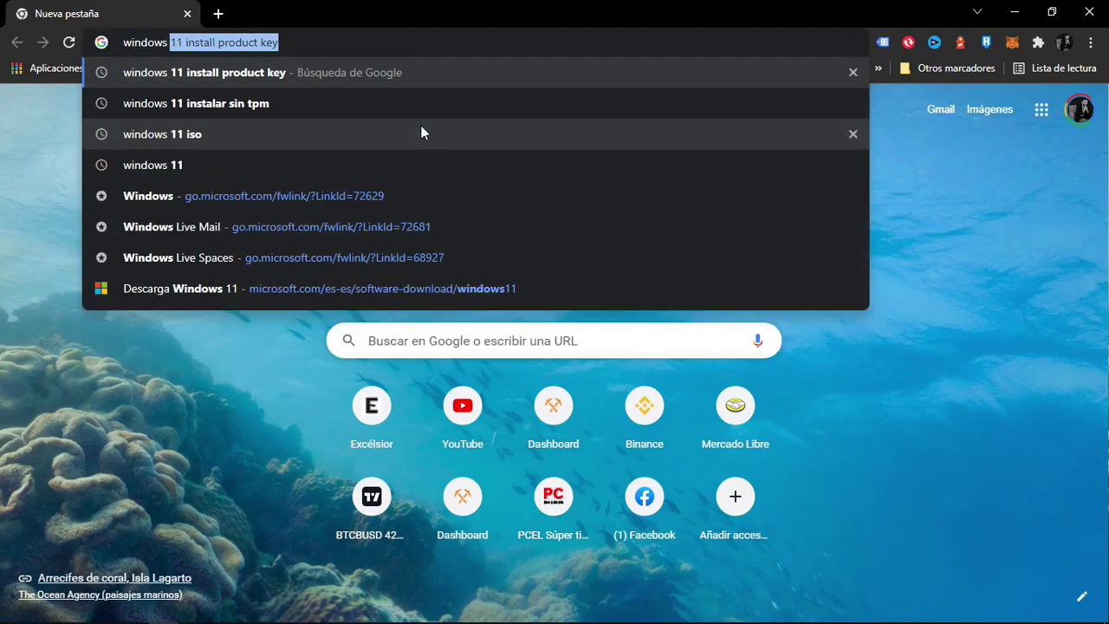
pyautogui.write(' 11')
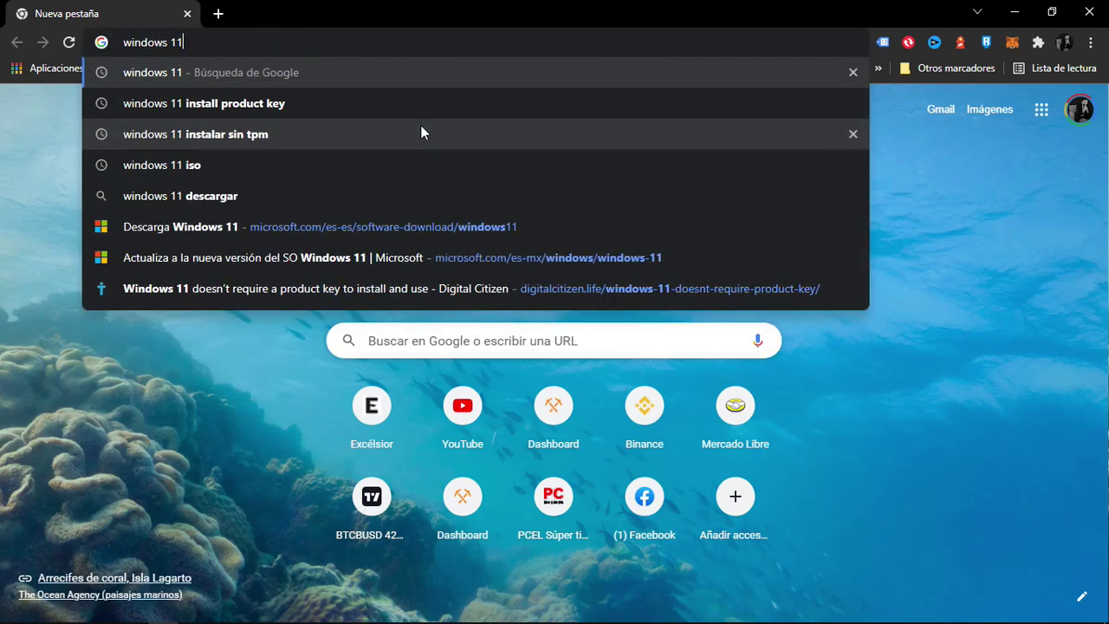
pyautogui.press('Down')
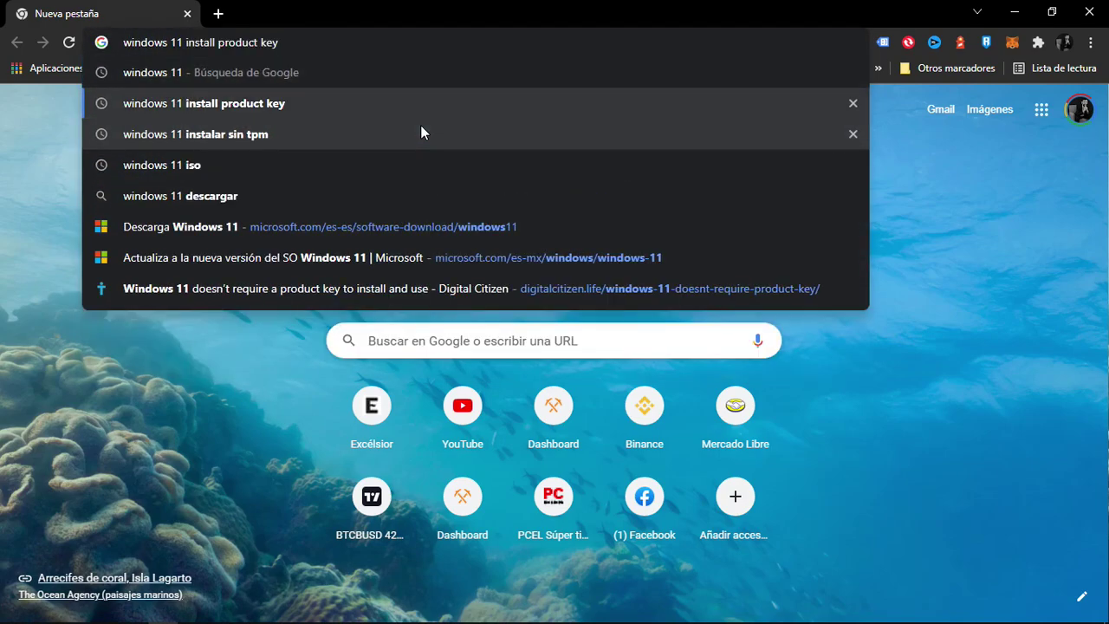
pyautogui.click(201, 167)
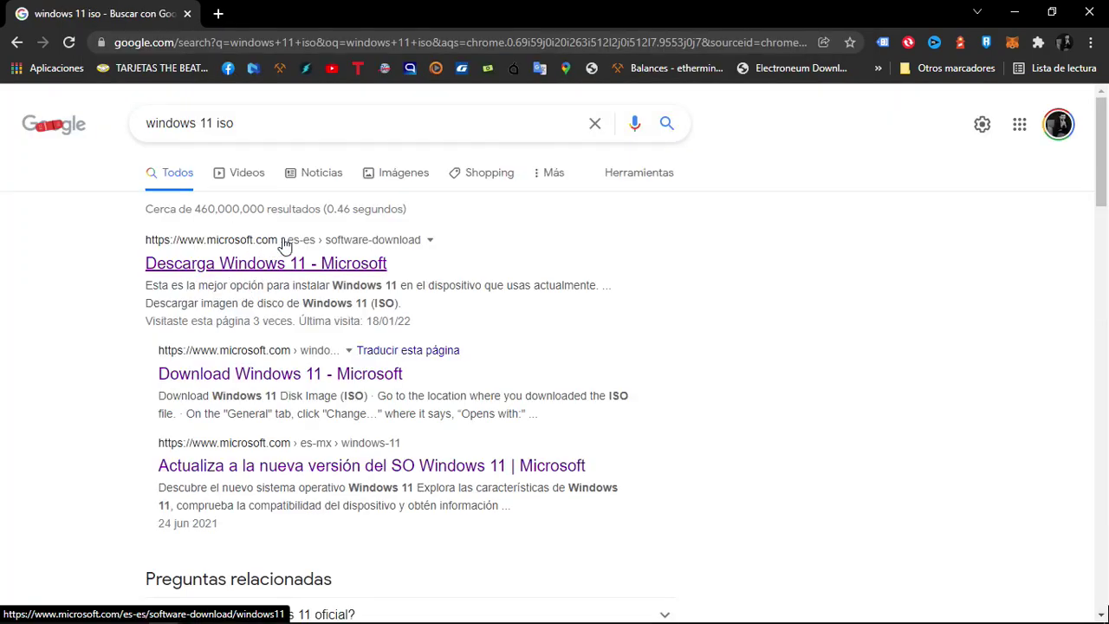
pyautogui.click(260, 265)
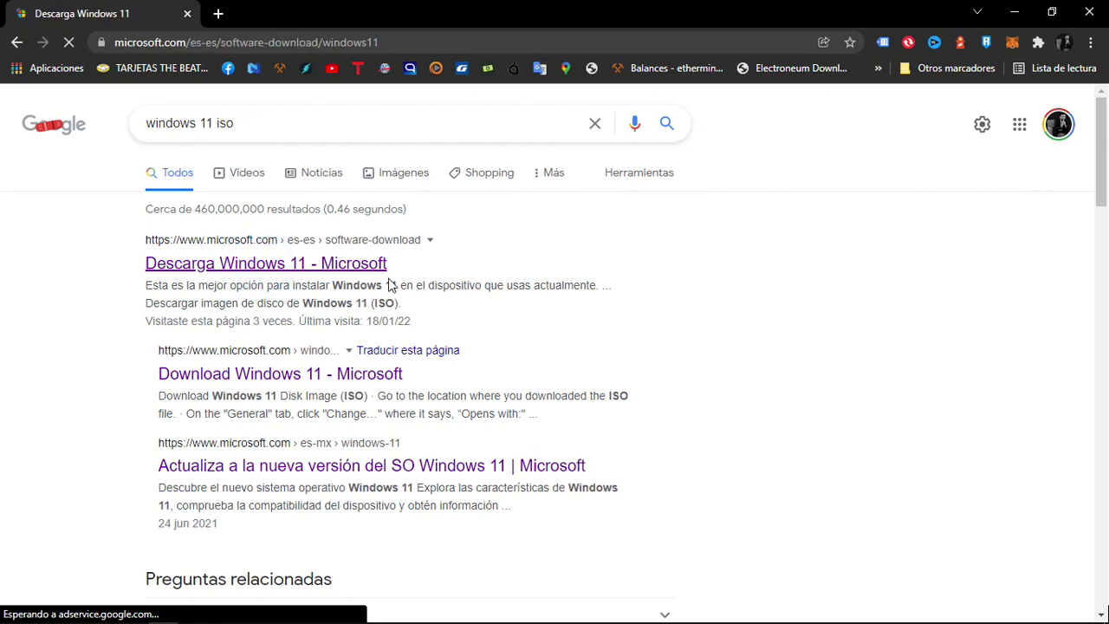
# In the disk image (ISO) section, choose Windows 11 (multi-edition ISO) and request its download.
pyautogui.scroll(-10, 396, 425)
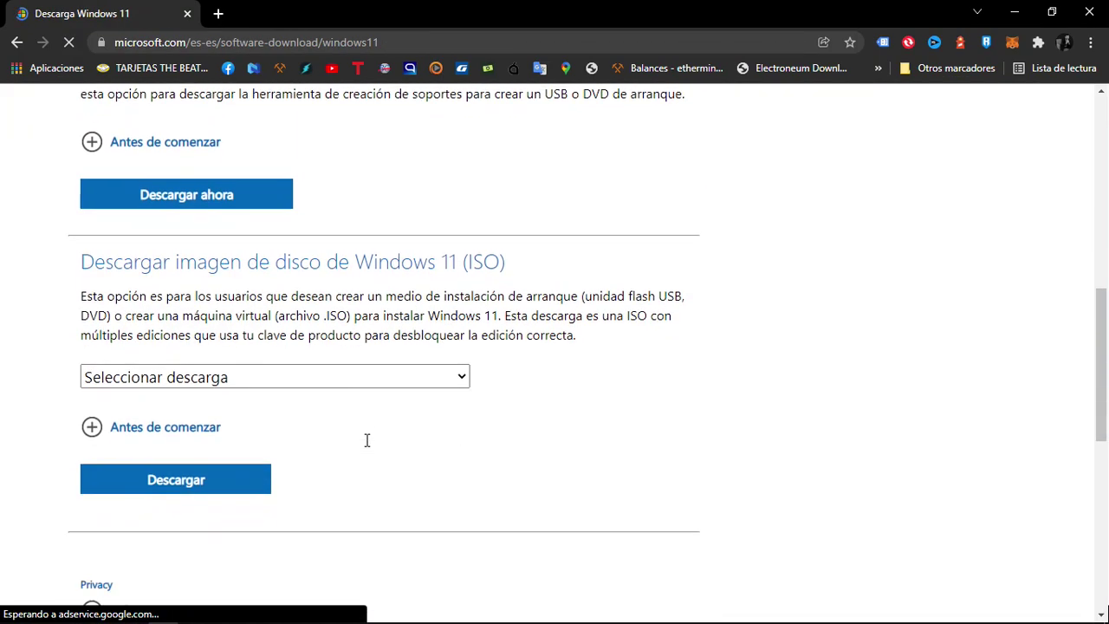
pyautogui.scroll(-1, 366, 440)
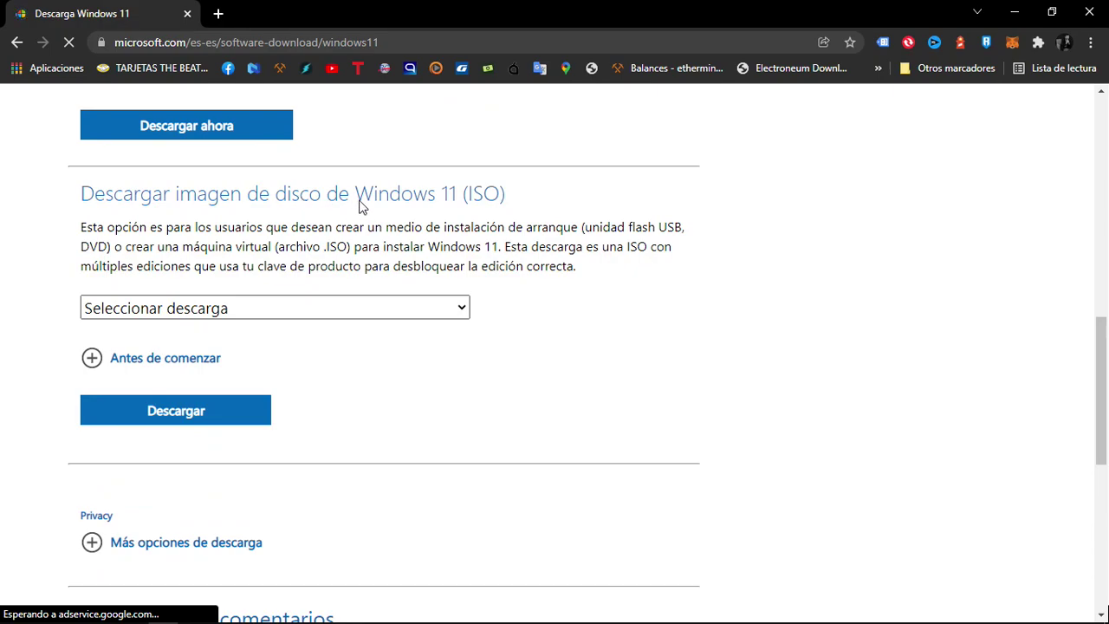
pyautogui.click(275, 309)
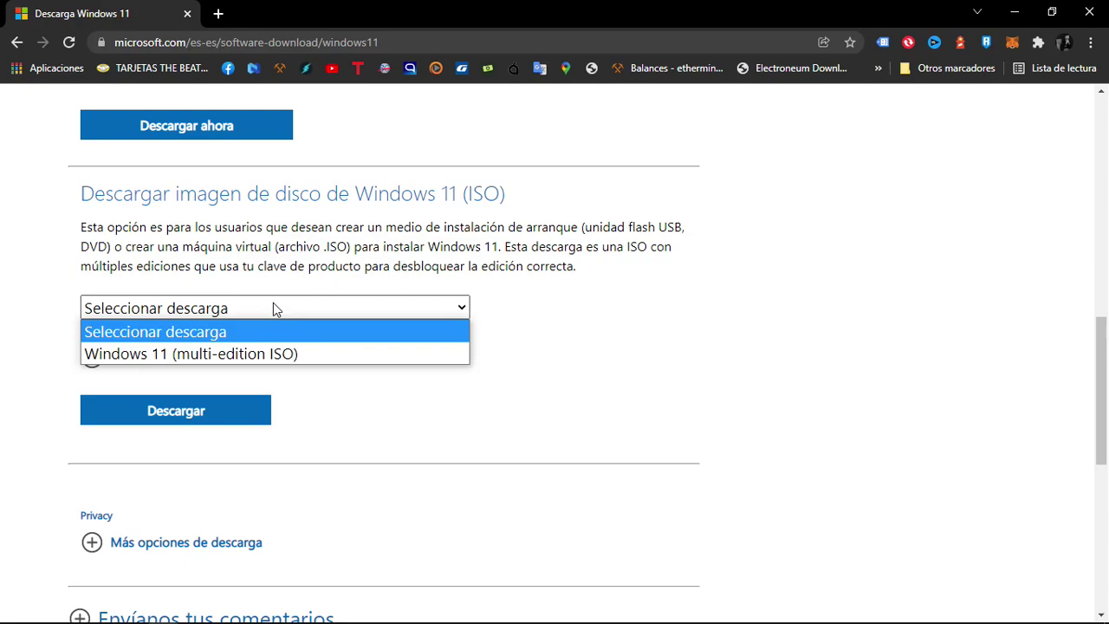
pyautogui.click(250, 353)
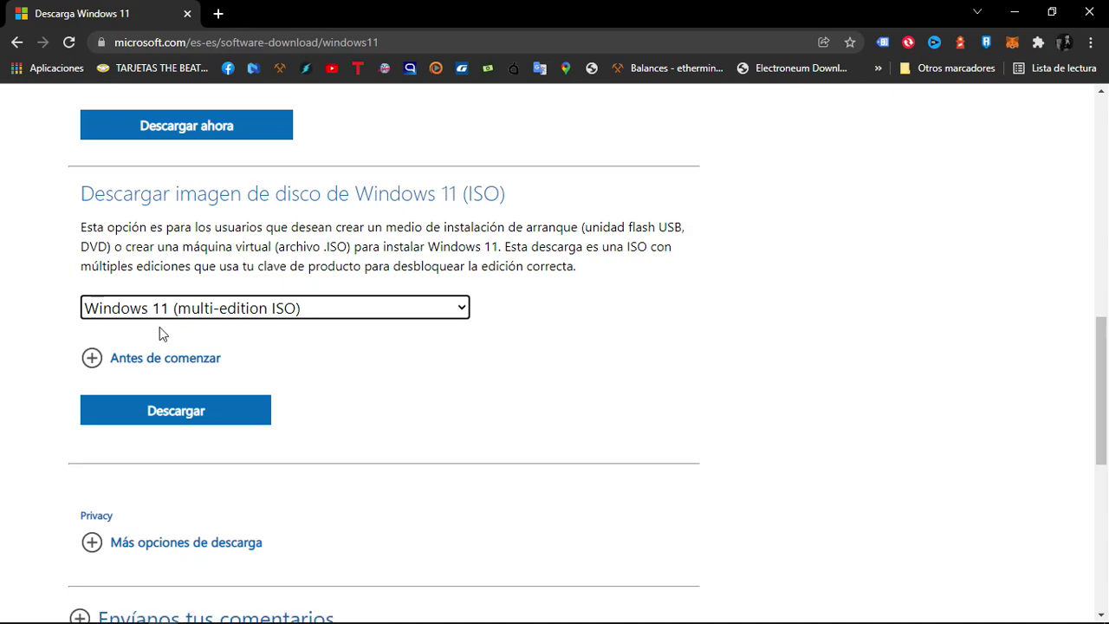
pyautogui.click(190, 416)
# Set the product language to Español (México) and confirm it.
pyautogui.scroll(-2, 191, 416)
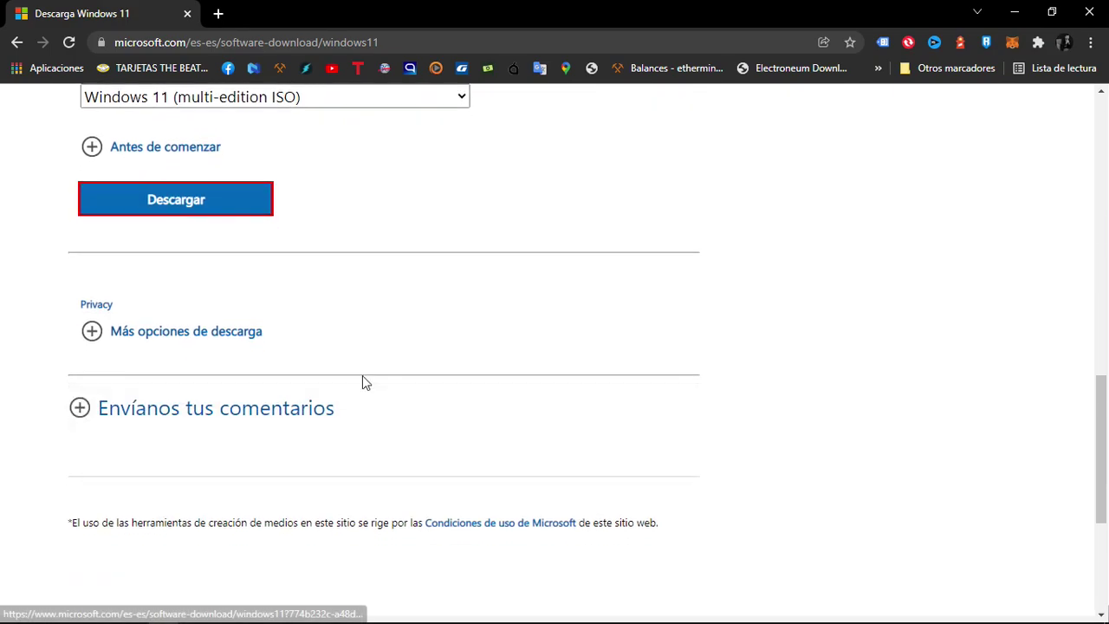
pyautogui.click(159, 365)
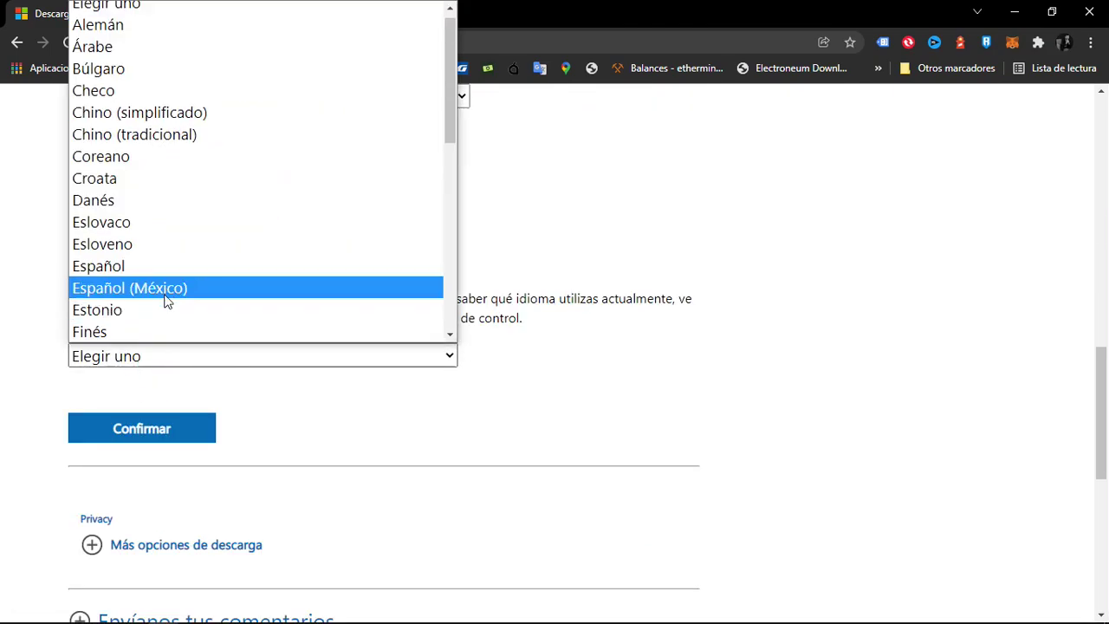
pyautogui.click(164, 294)
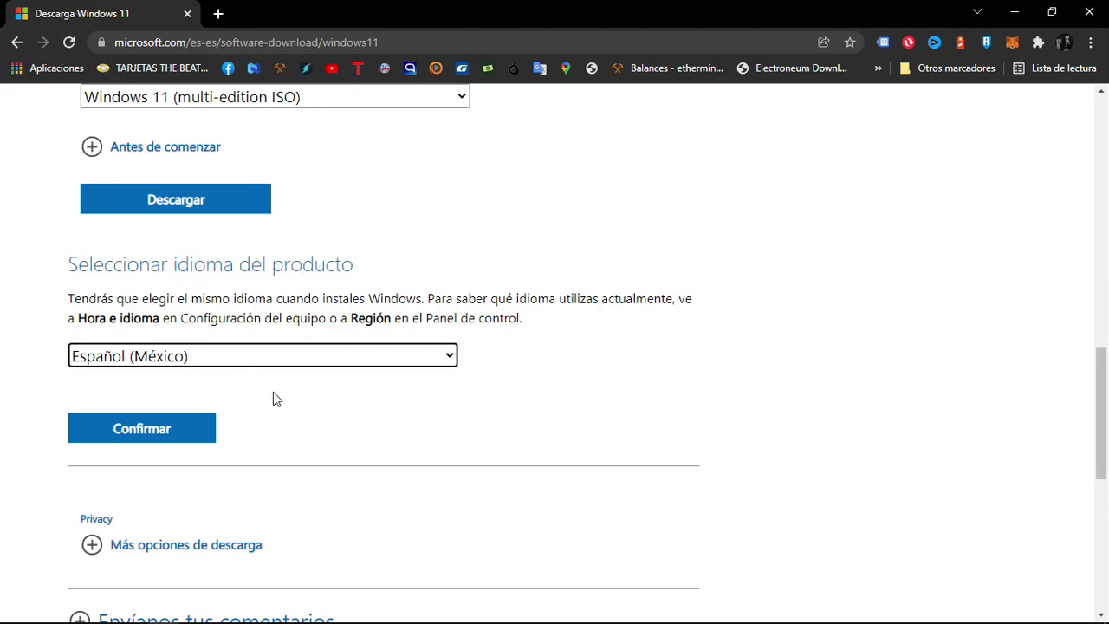
pyautogui.click(168, 433)
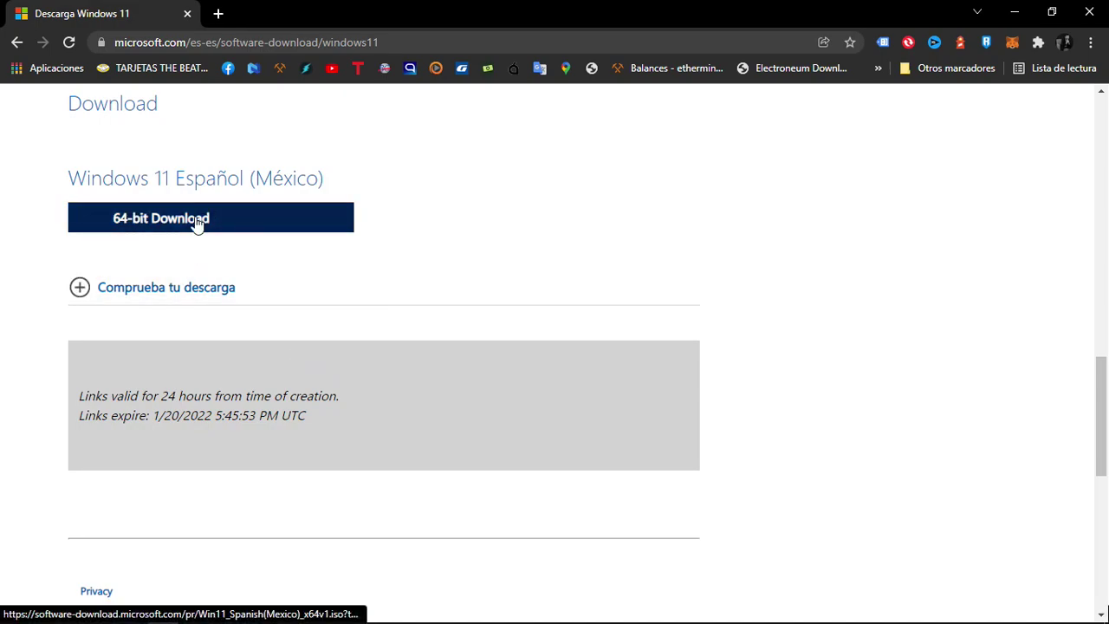
# Start the 64-bit download of the Windows 11 Español (México) ISO, cancel it and close the browser.
pyautogui.click(135, 227)
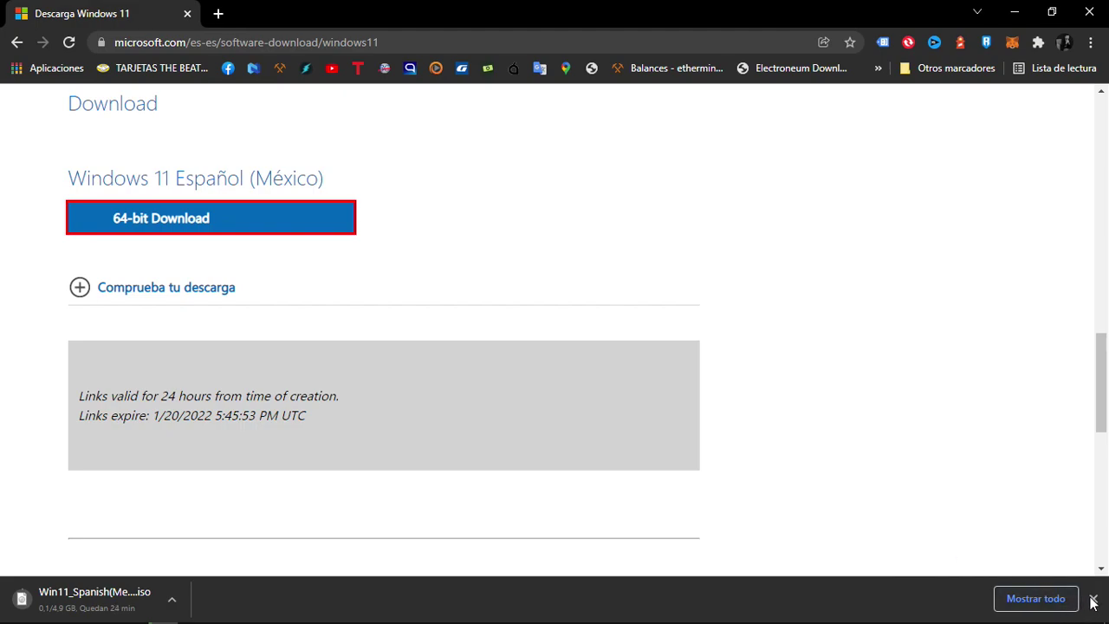
pyautogui.click(171, 603)
pyautogui.click(194, 572)
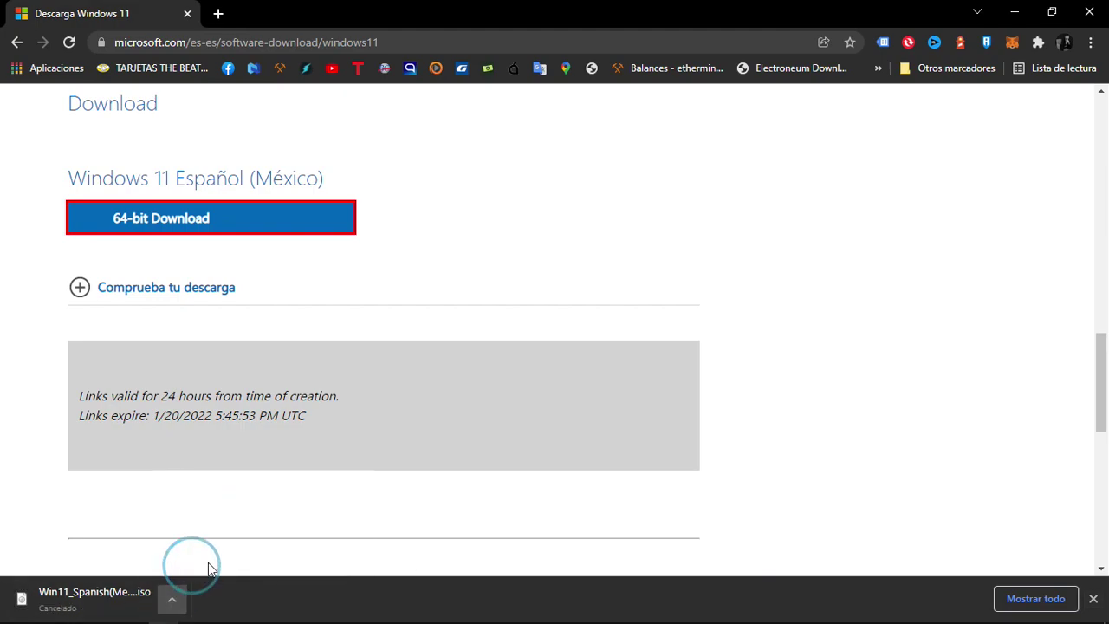
pyautogui.click(1088, 9)
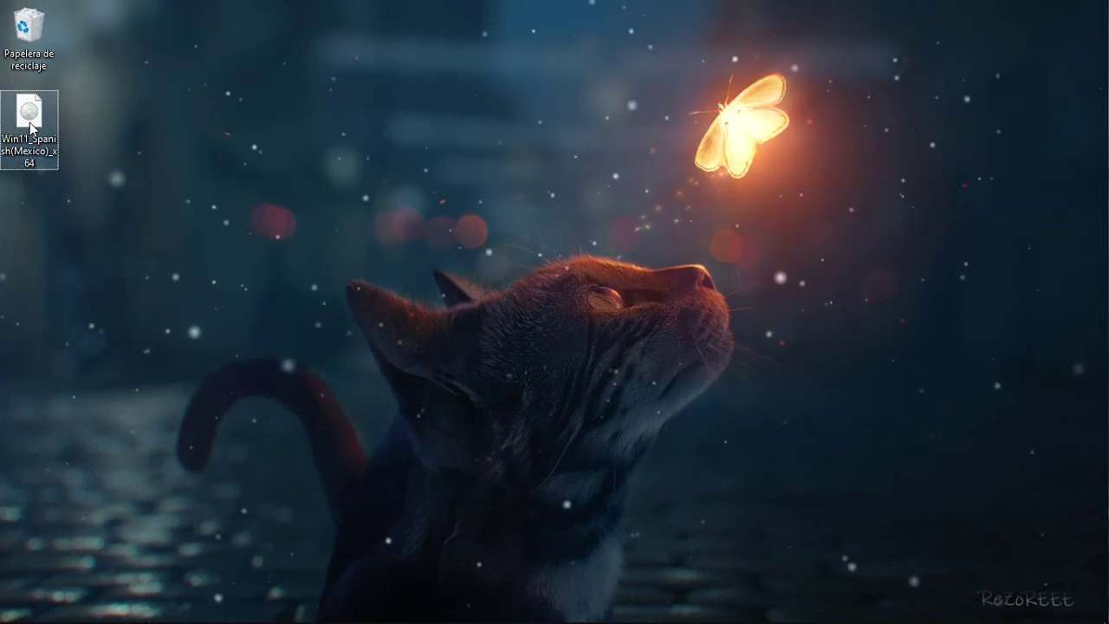
pyautogui.moveTo(15, 157)
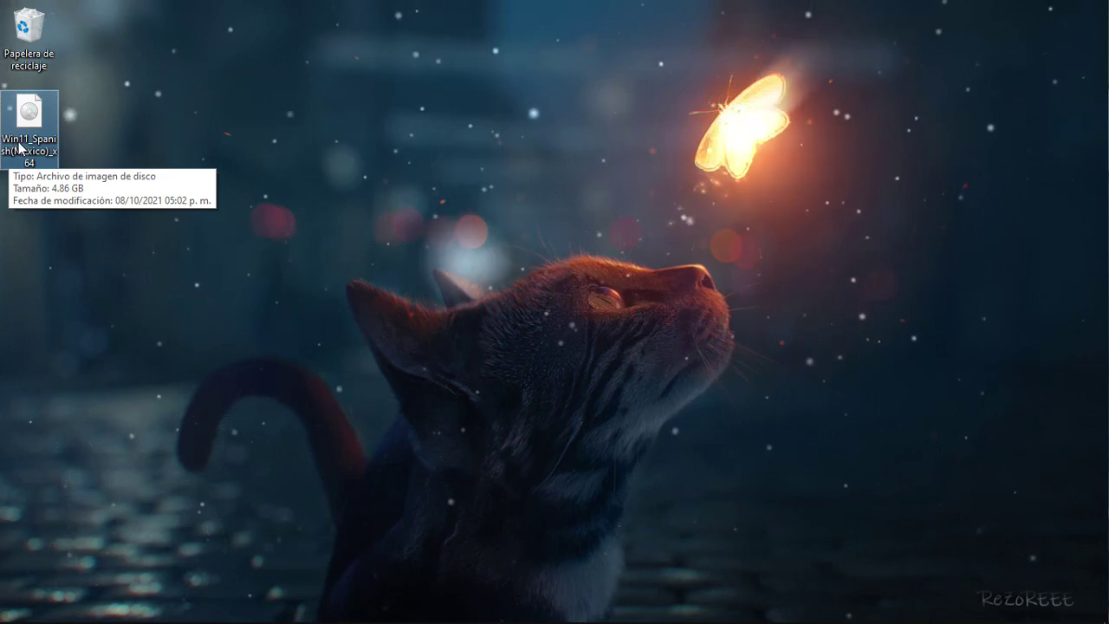
pyautogui.click(19, 147)
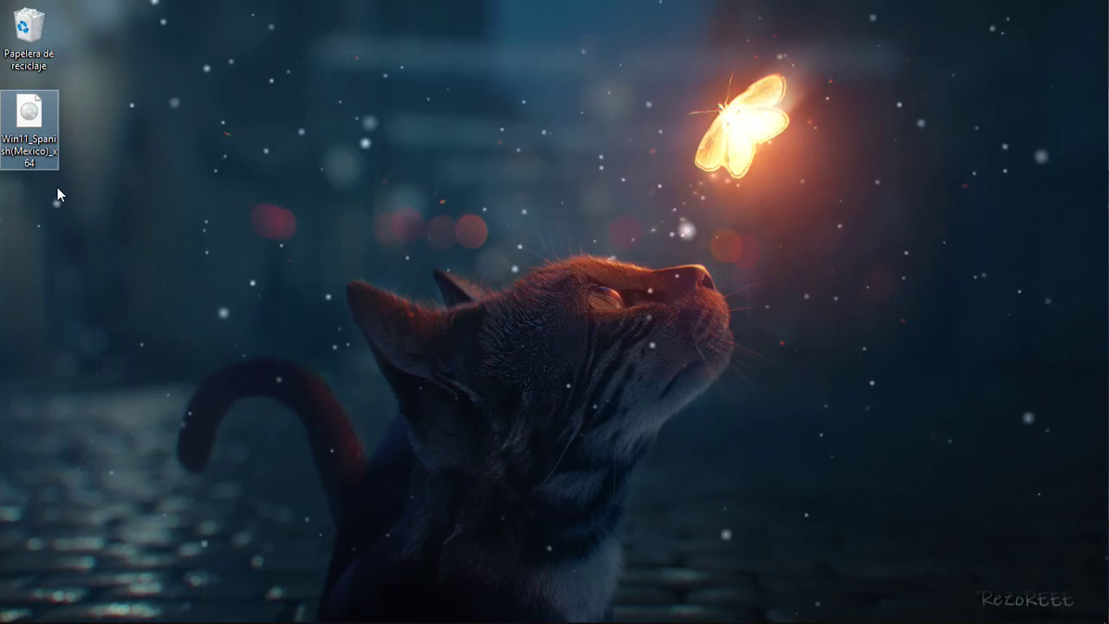
pyautogui.rightClick(18, 113)
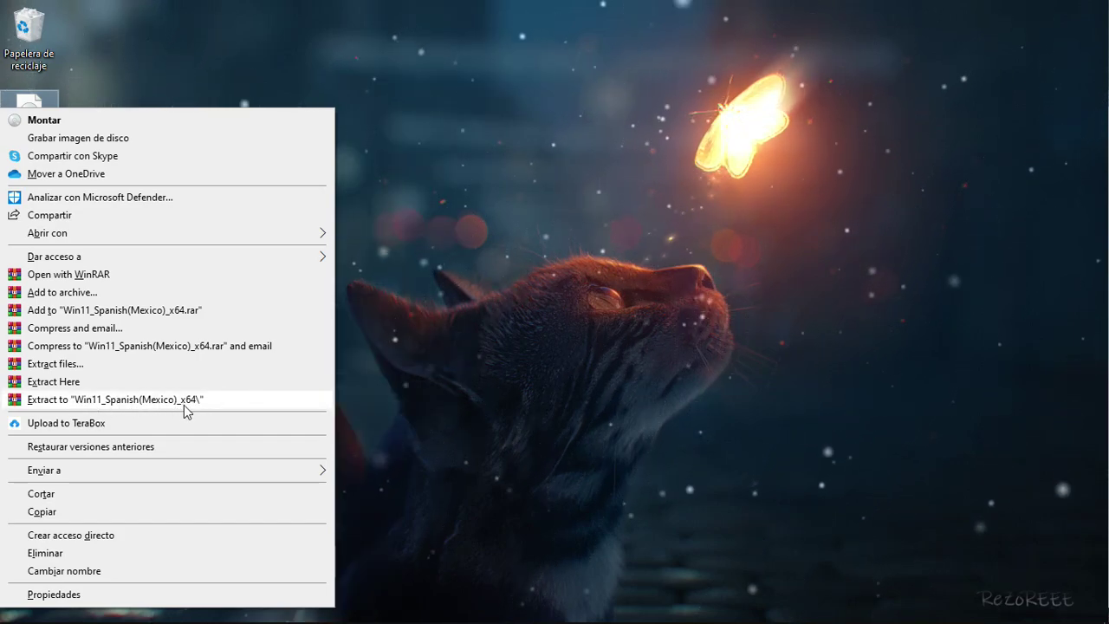
pyautogui.click(381, 98)
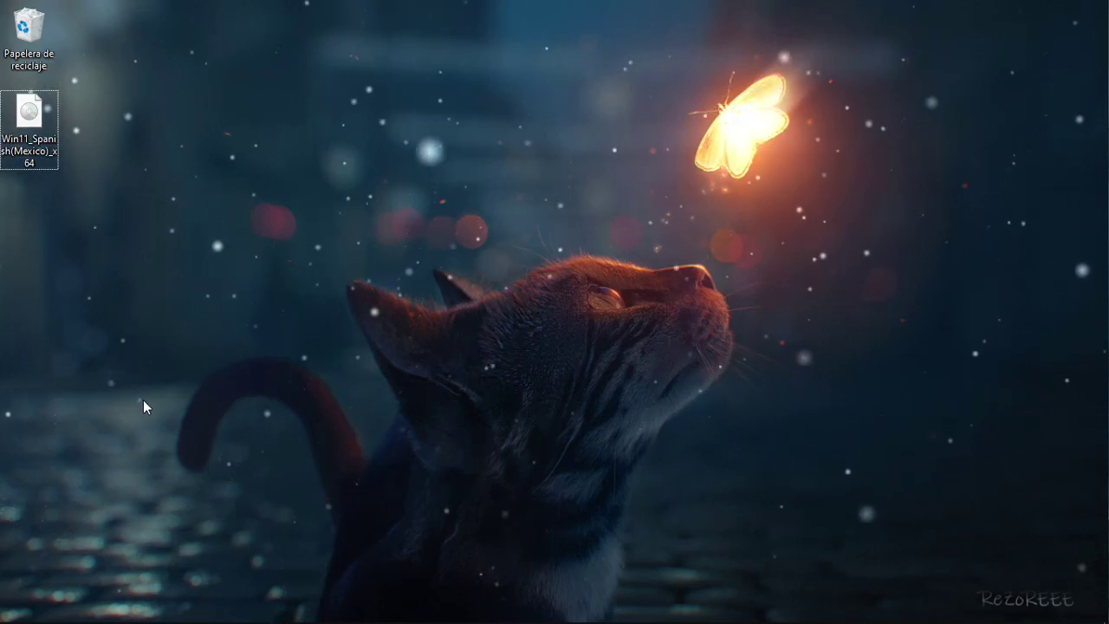
pyautogui.rightClick(26, 111)
pyautogui.click(33, 120)
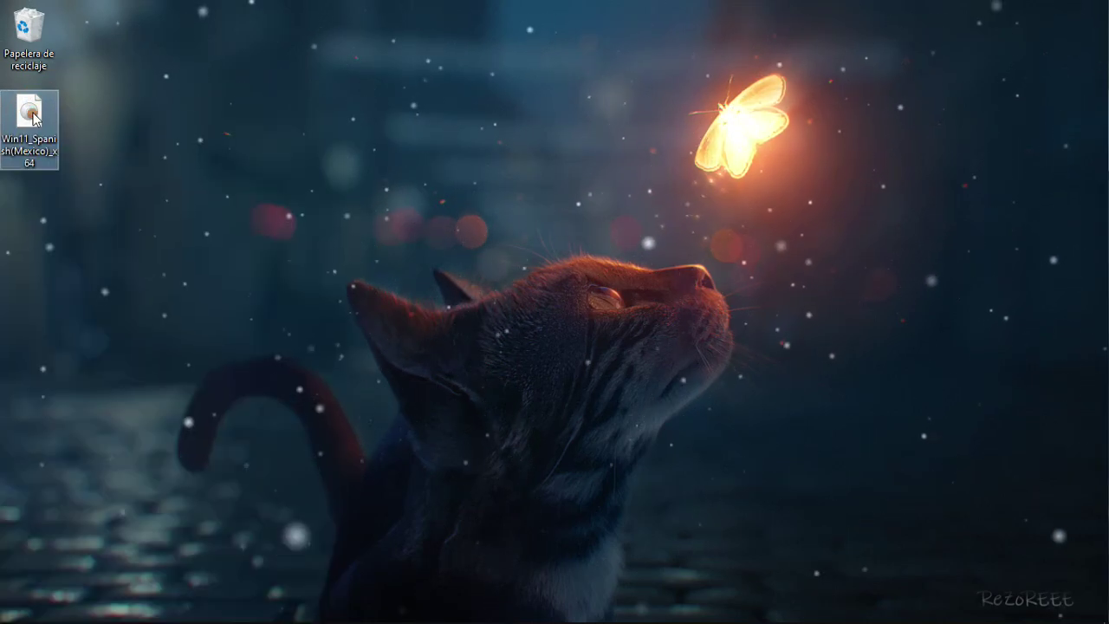
pyautogui.rightClick(33, 120)
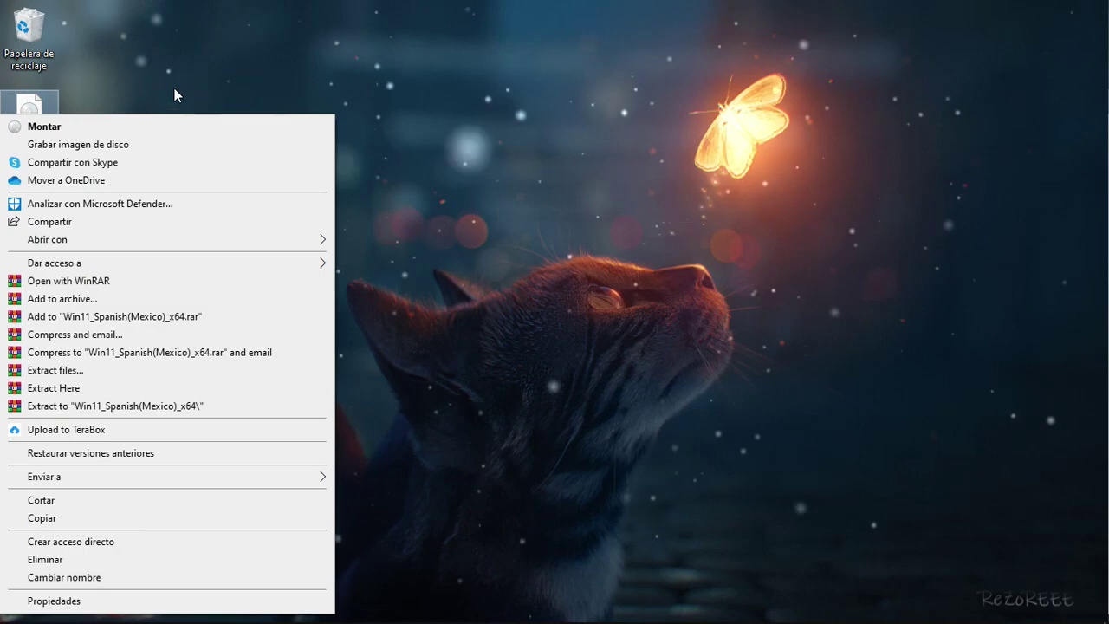
pyautogui.click(148, 69)
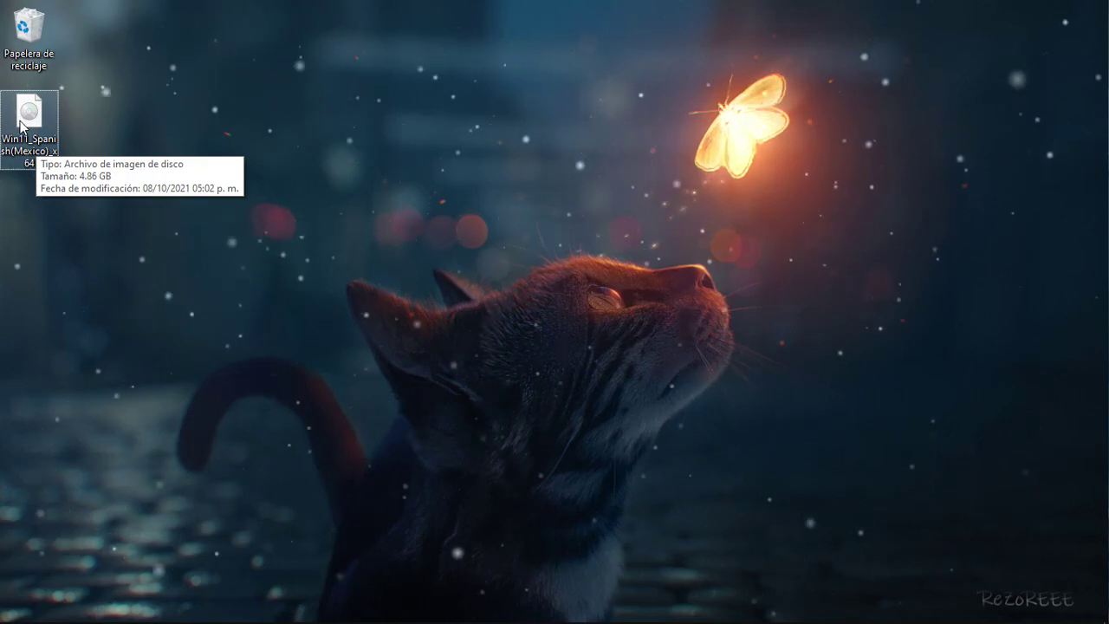
# Extract the Win11_Spanish(Mexico)_x64 ISO on the desktop into a folder of the same name with WinRAR and open that folder.
pyautogui.rightClick(26, 120)
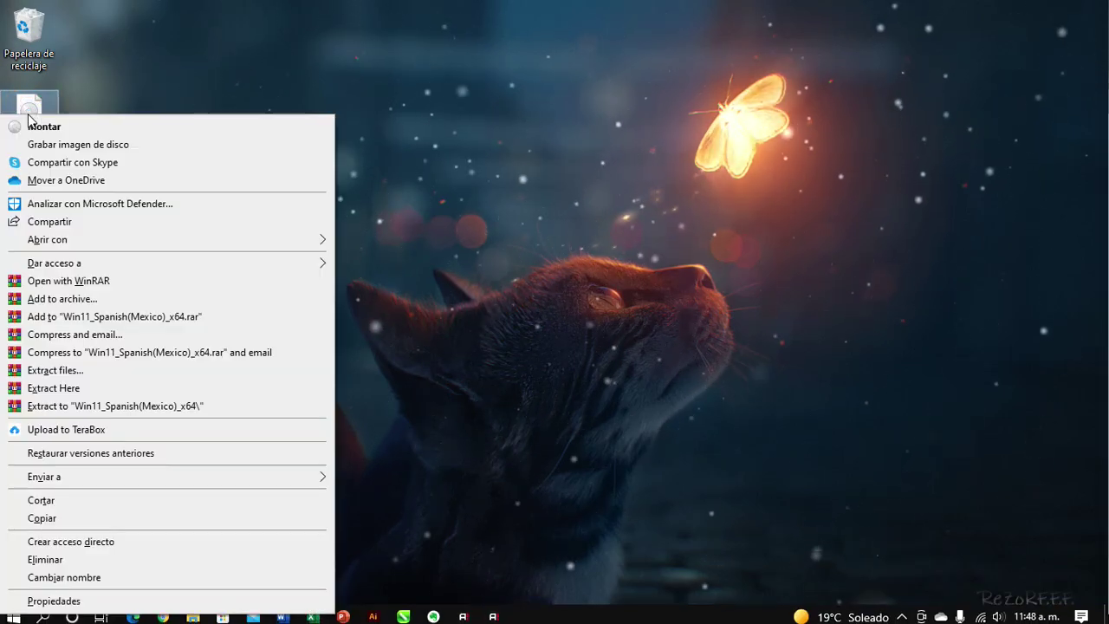
pyautogui.click(86, 406)
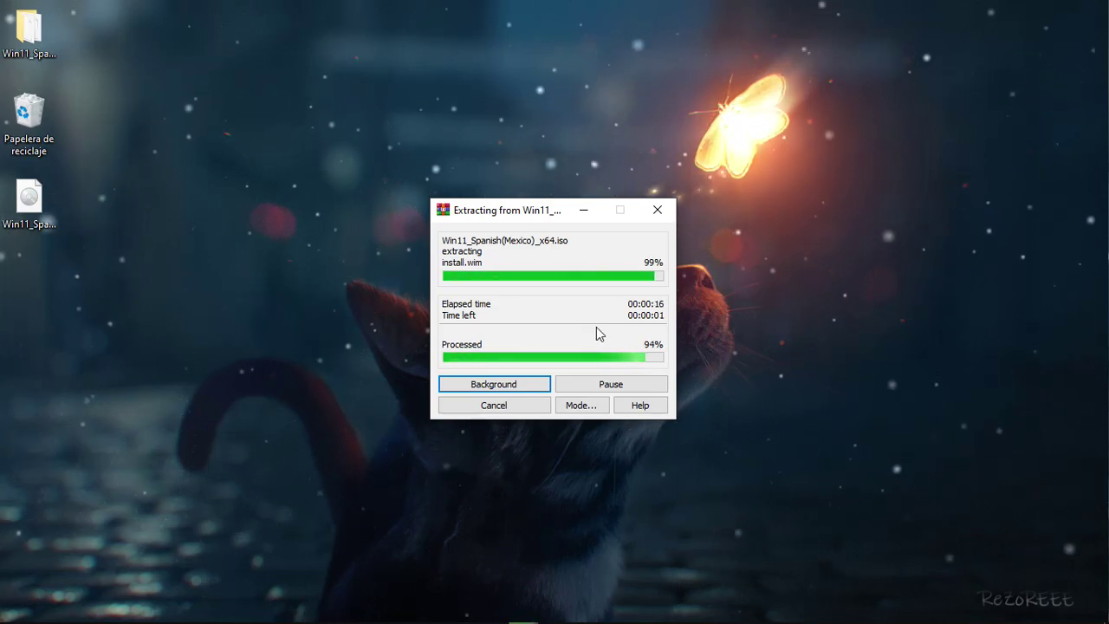
pyautogui.doubleClick(28, 33)
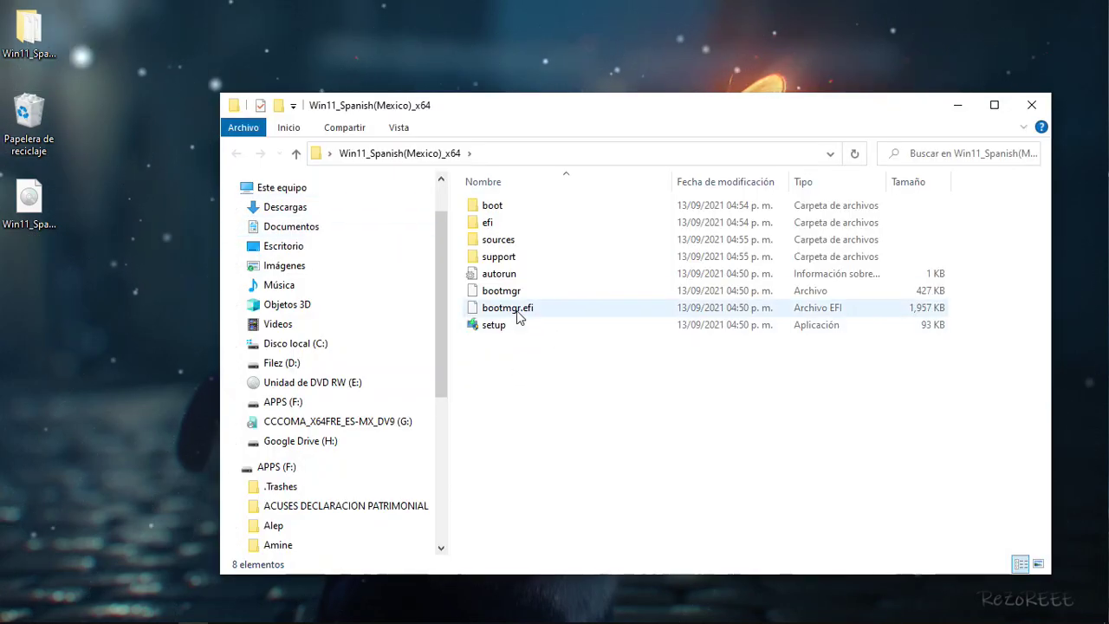
# Delete the appraiserres.dll file from the sources folder of the extracted installation files.
pyautogui.doubleClick(515, 243)
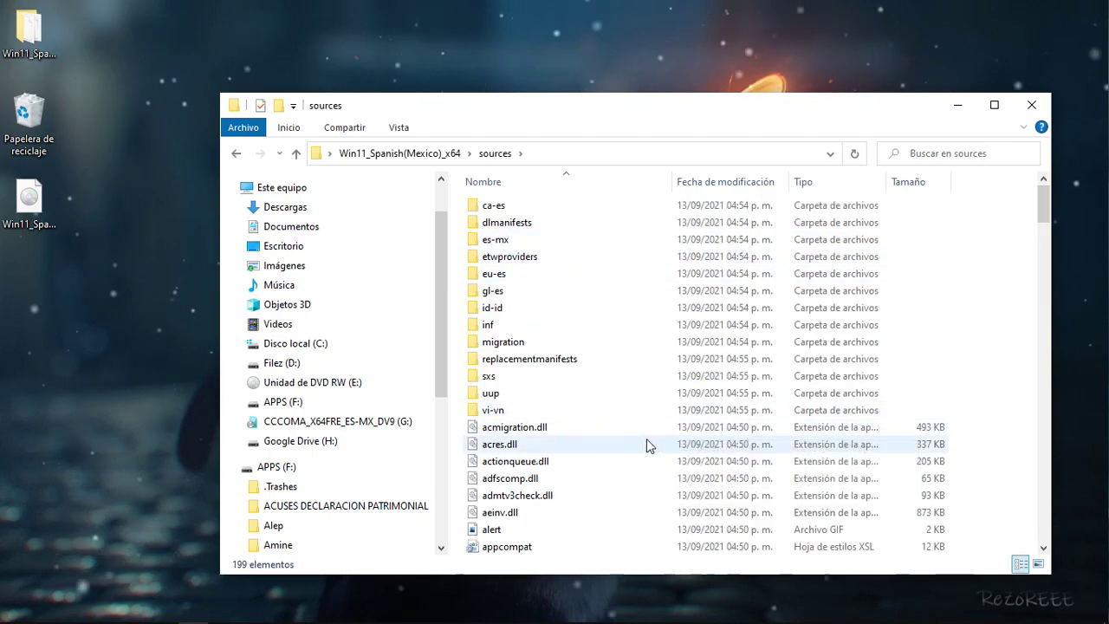
pyautogui.scroll(-2, 647, 442)
pyautogui.scroll(-3, 646, 441)
pyautogui.scroll(-1, 647, 445)
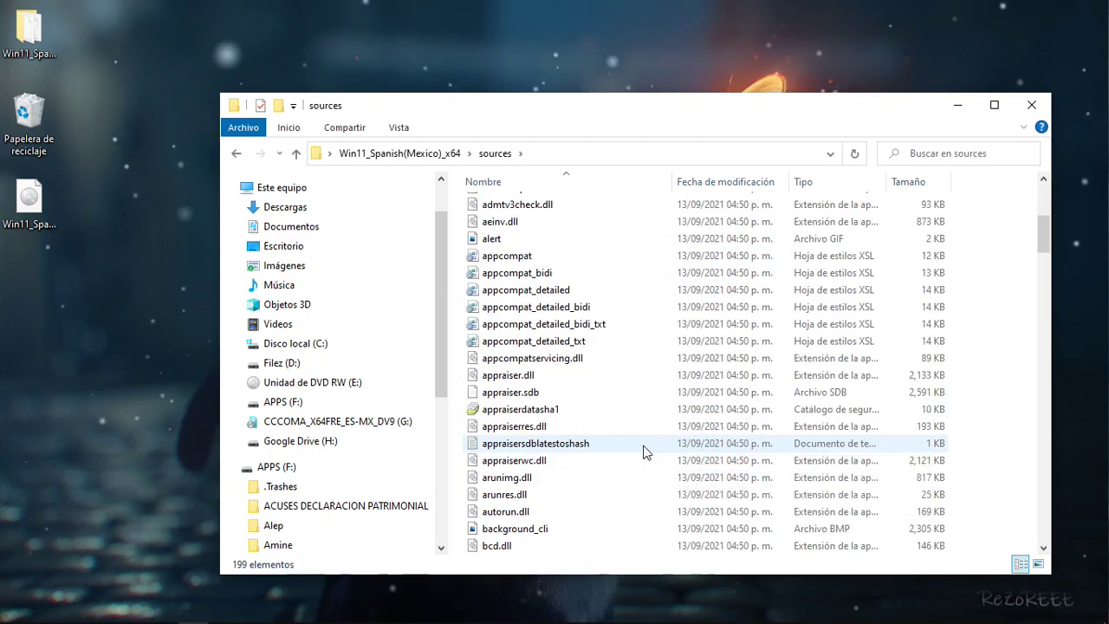
pyautogui.click(527, 428)
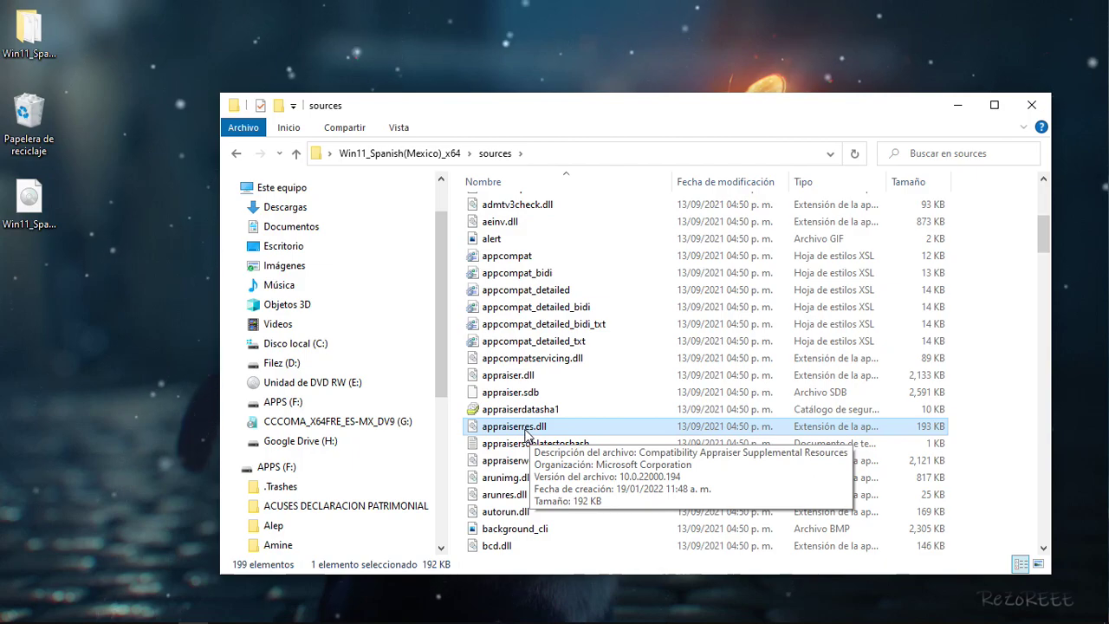
pyautogui.press('Delete')
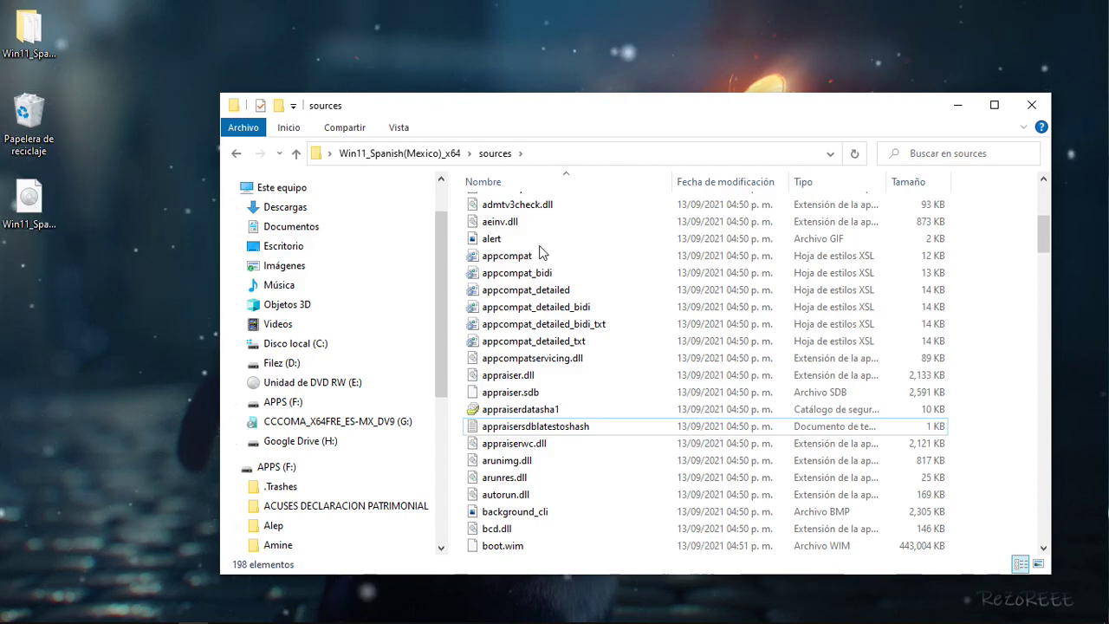
# Run setup from the root of the Win11_Spanish(Mexico)_x64 folder and allow it to make changes to the PC.
pyautogui.click(401, 153)
pyautogui.doubleClick(495, 324)
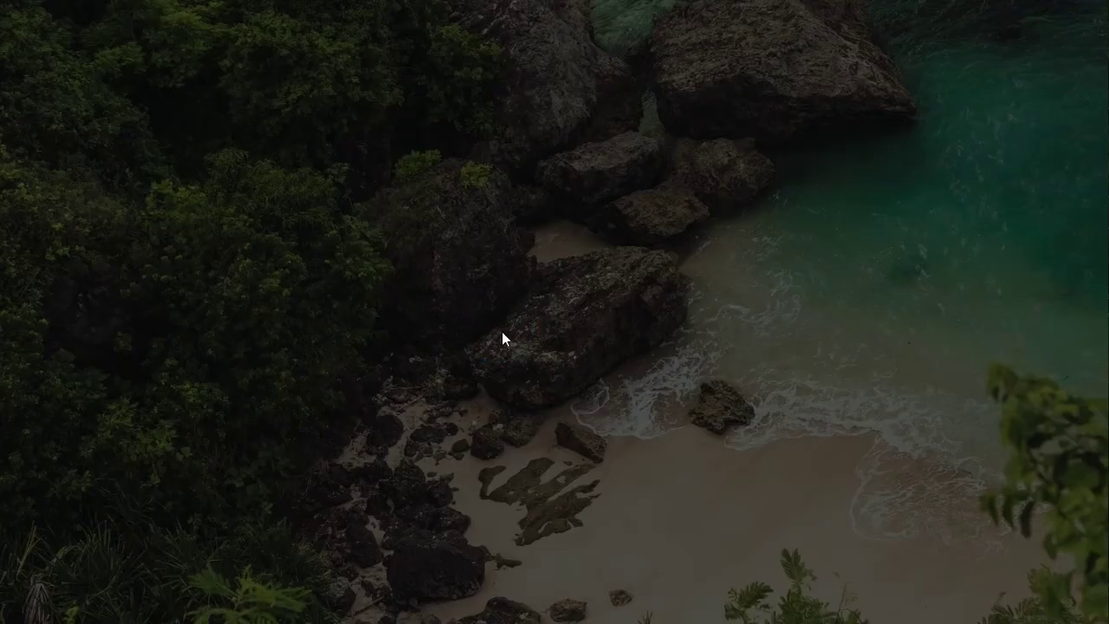
pyautogui.click(491, 396)
# Bring up the Wi-Fi network list to view the disconnect option of the current connection, and close the list.
pyautogui.click(981, 612)
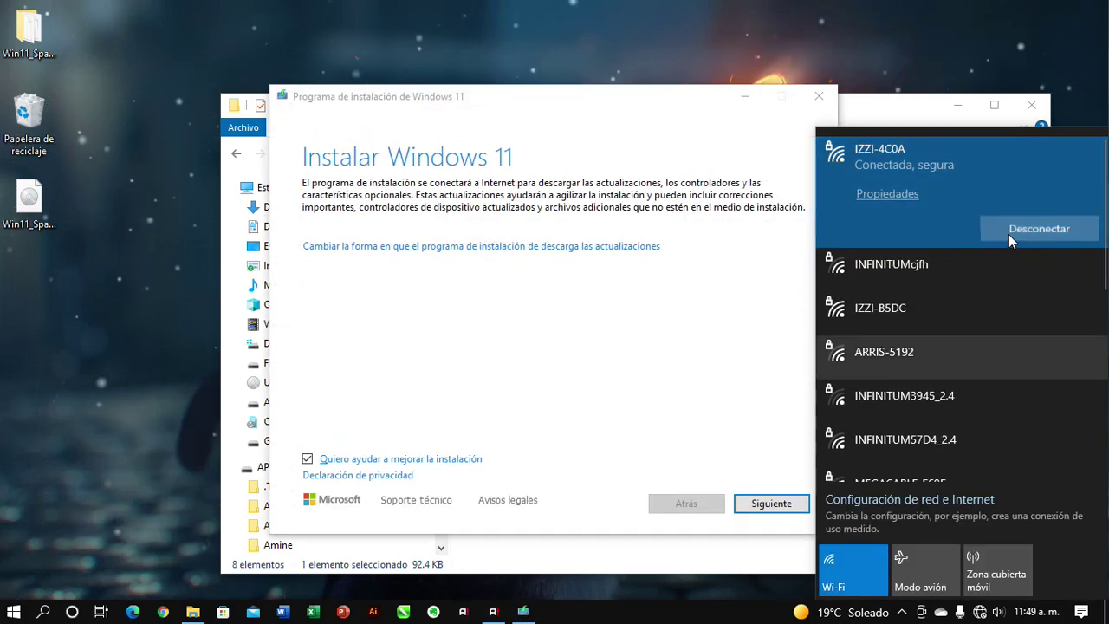
pyautogui.click(485, 286)
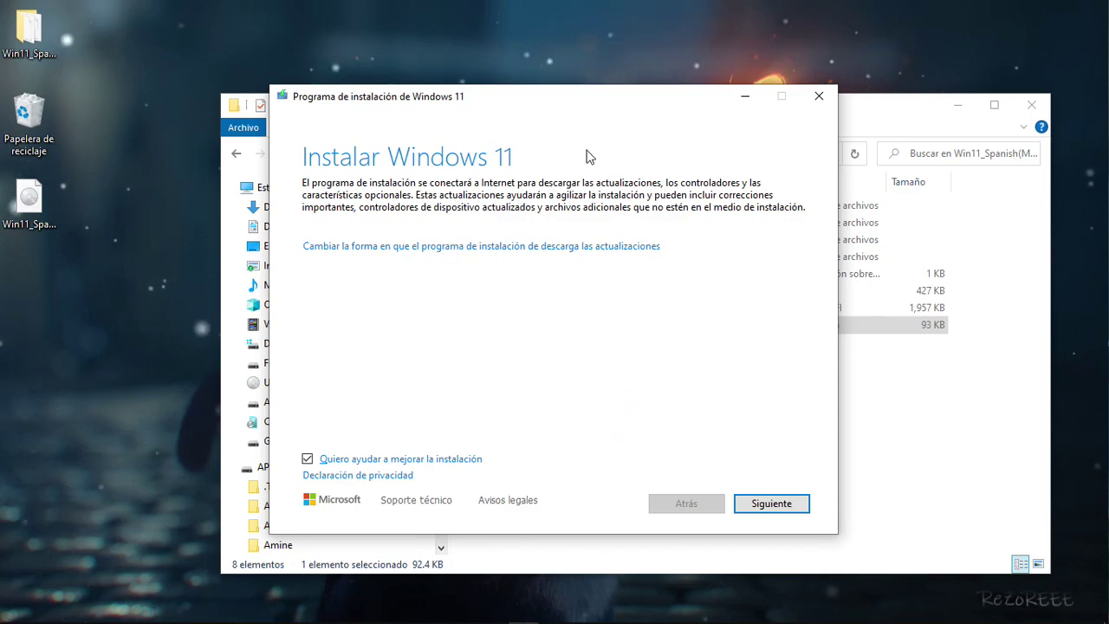
pyautogui.moveTo(592, 96); pyautogui.dragTo(506, 56)
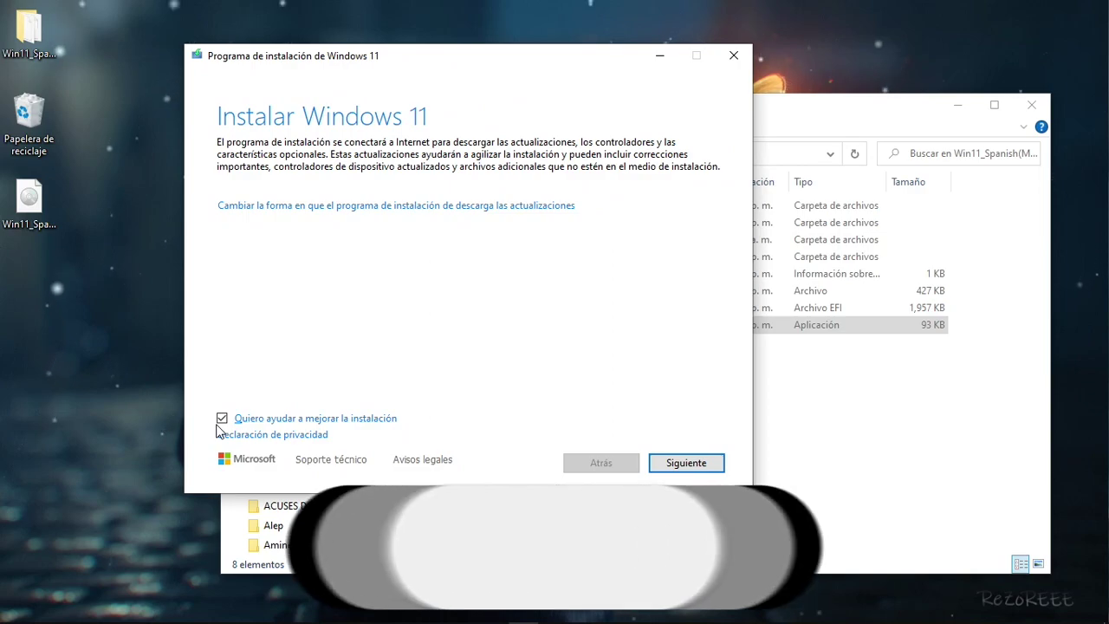
# Opt out of helping to improve the installation and continue the Windows 11 setup to its update search.
pyautogui.click(222, 420)
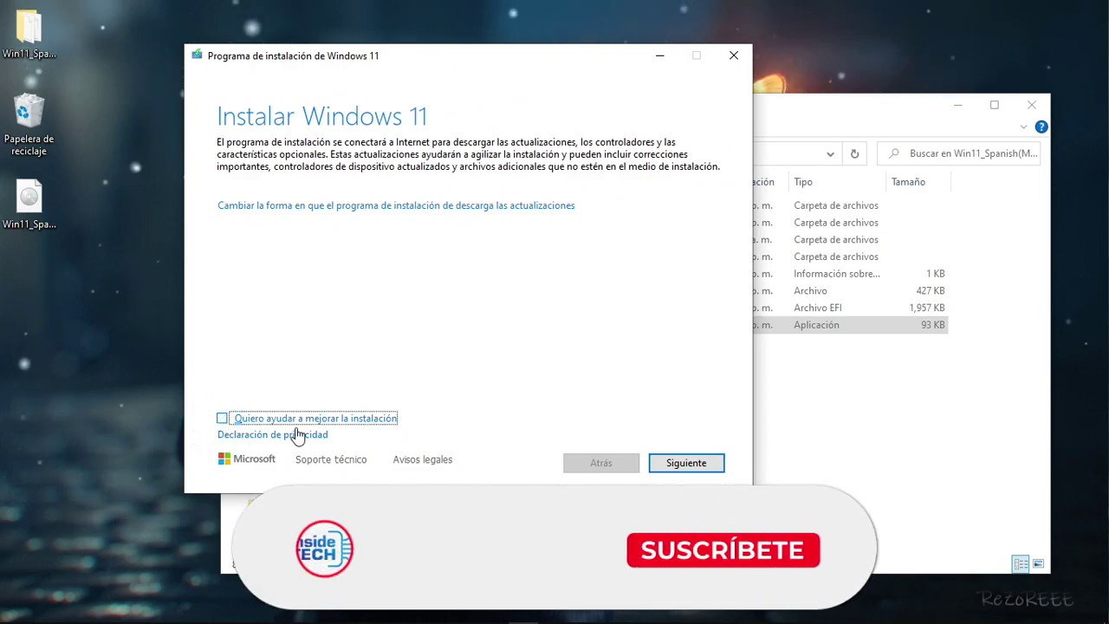
pyautogui.click(665, 465)
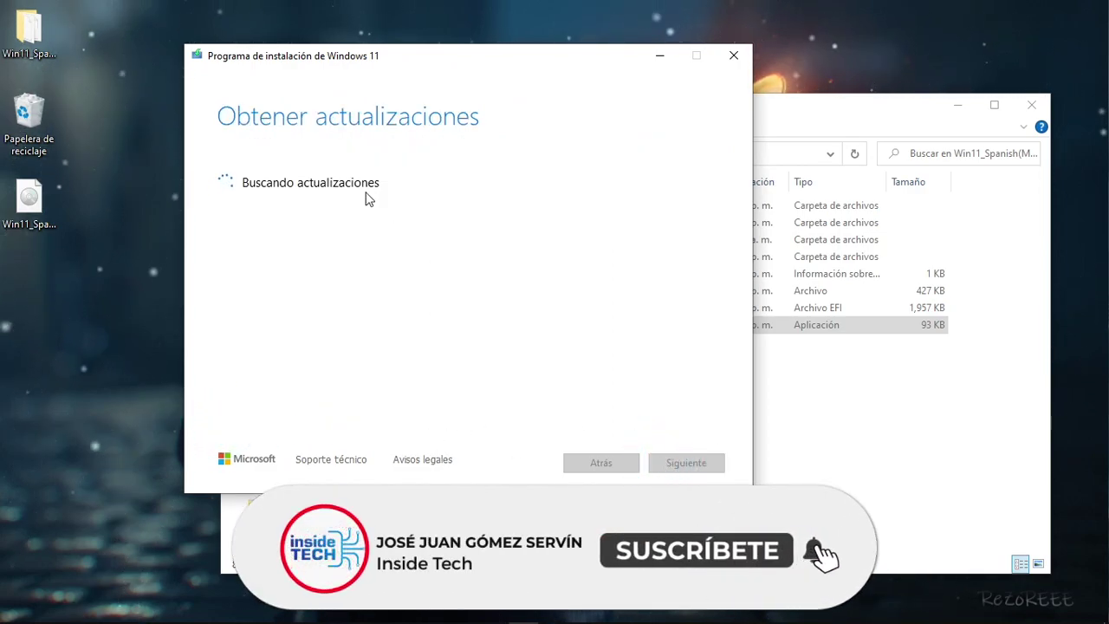
pyautogui.moveTo(577, 62); pyautogui.dragTo(658, 94)
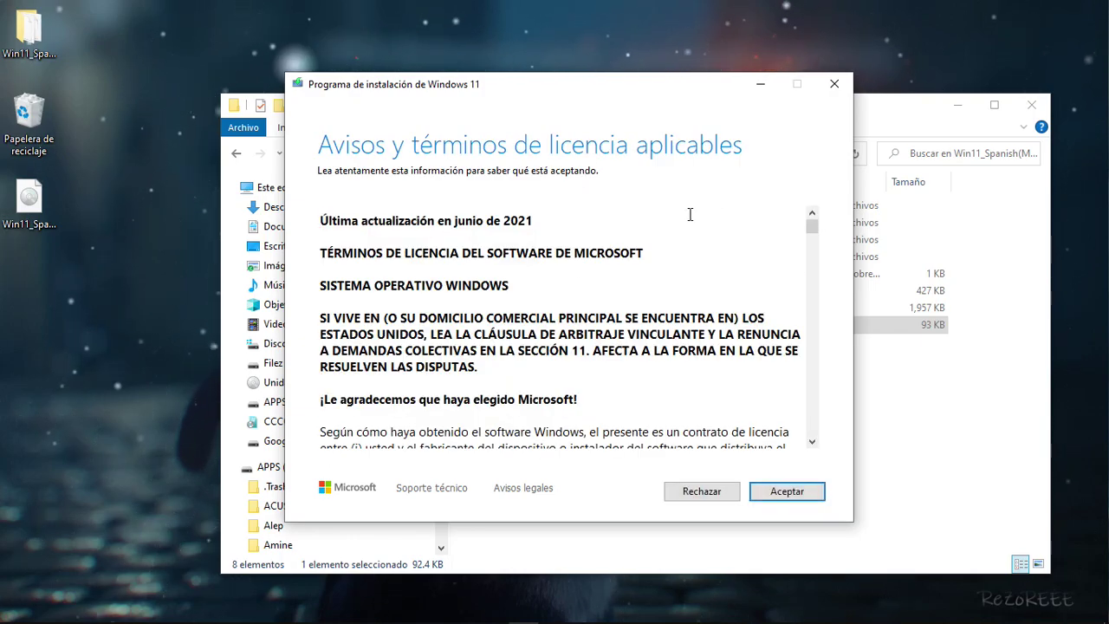
# Look through the Microsoft software license terms in the Windows 11 setup and accept them.
pyautogui.scroll(-2, 689, 214)
pyautogui.scroll(2, 545, 230)
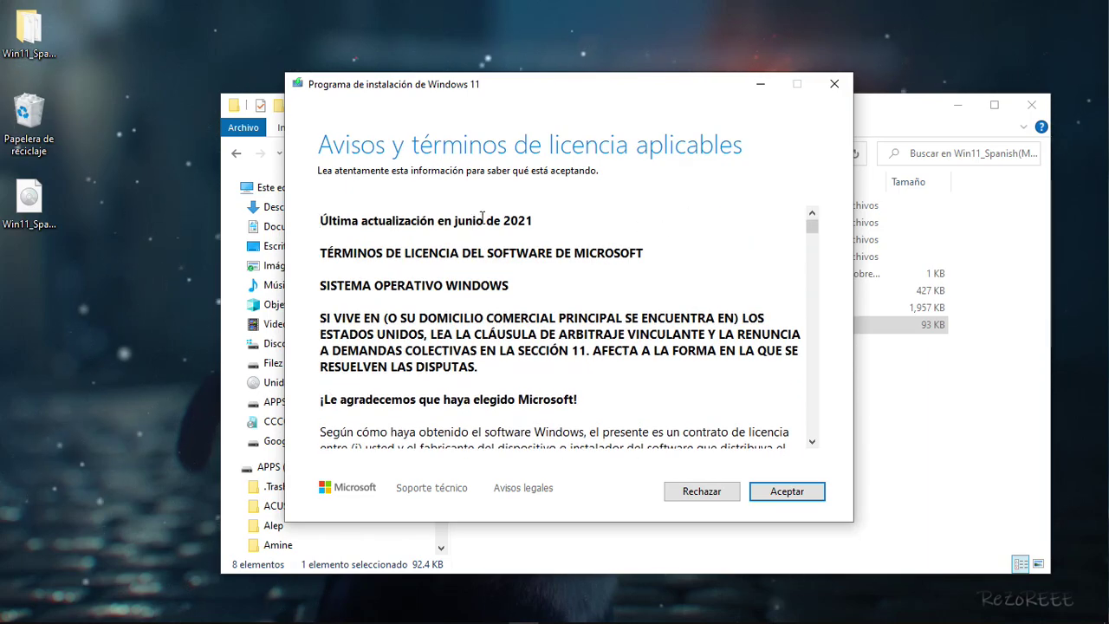
pyautogui.scroll(-15, 580, 230)
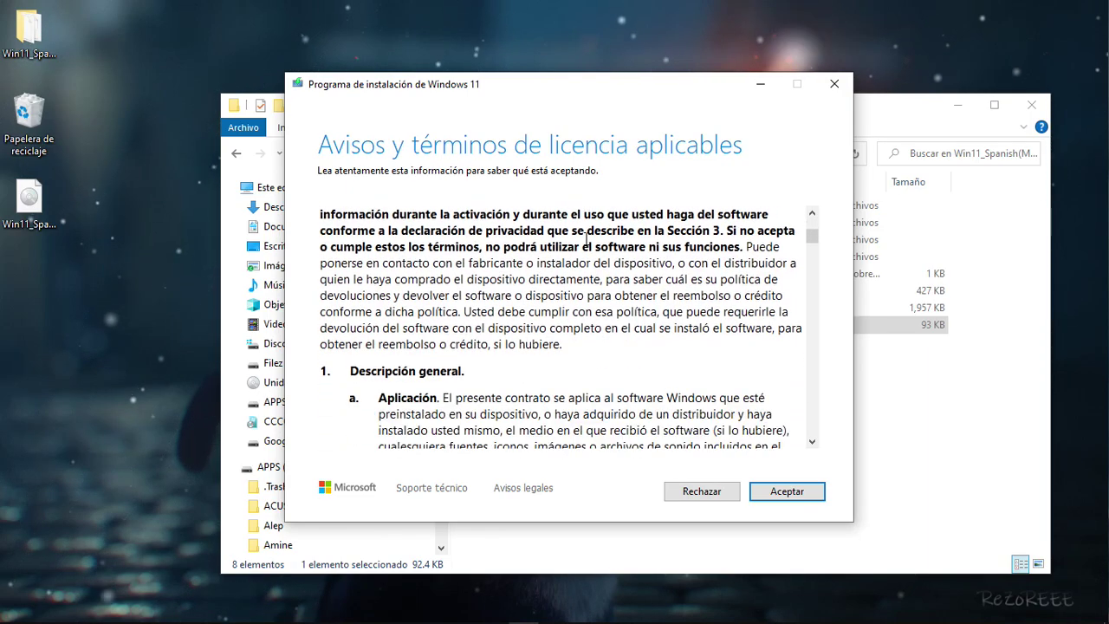
pyautogui.moveTo(814, 251); pyautogui.dragTo(823, 212)
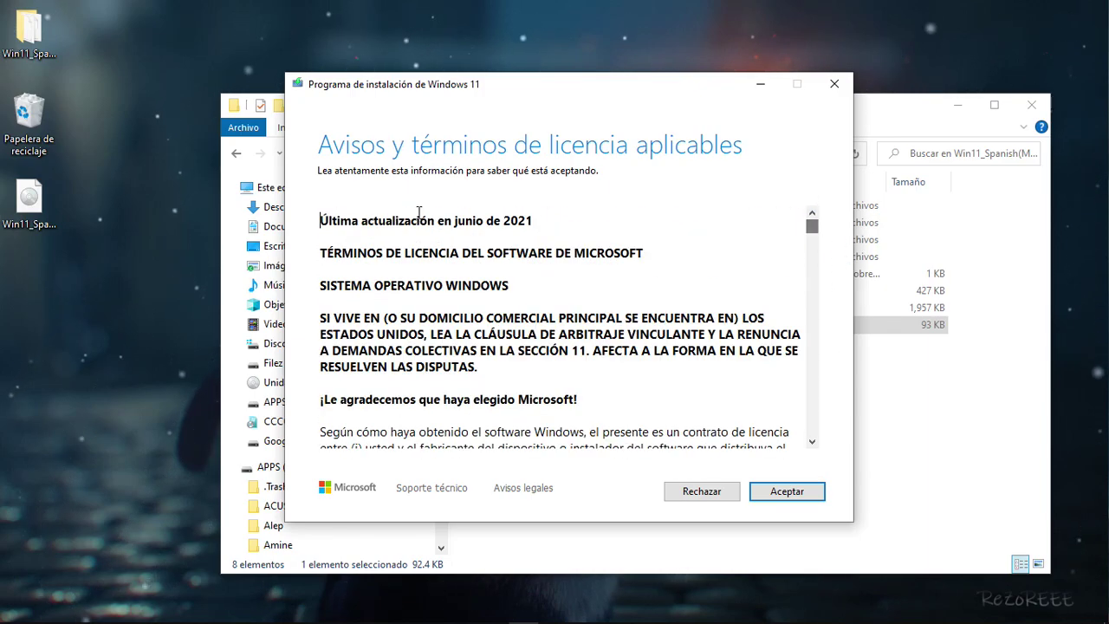
pyautogui.moveTo(551, 95); pyautogui.dragTo(377, 59)
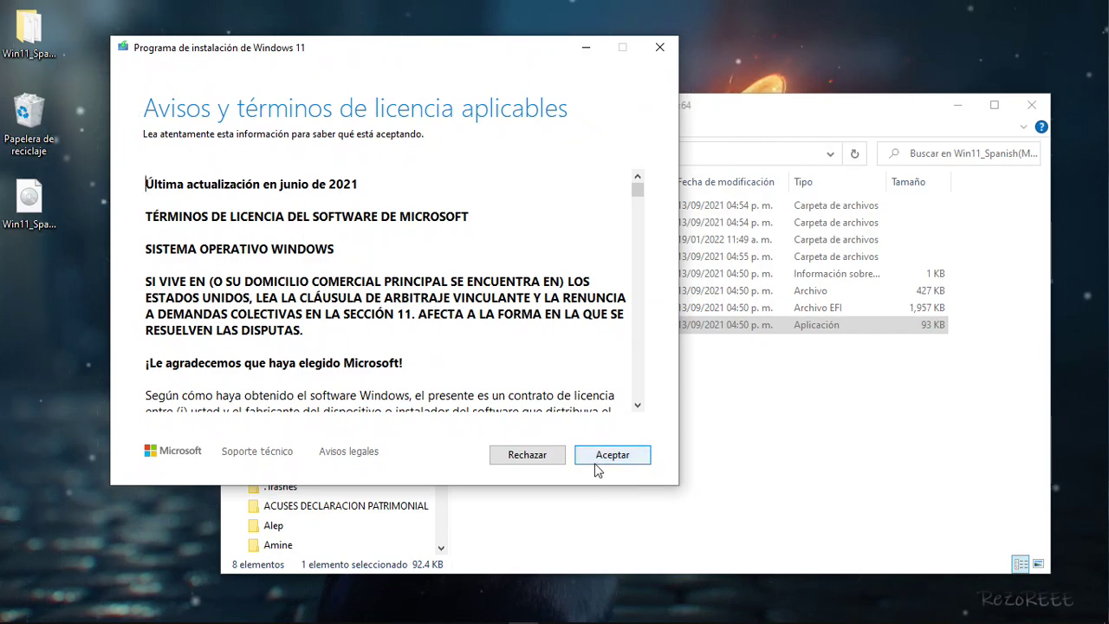
pyautogui.click(597, 459)
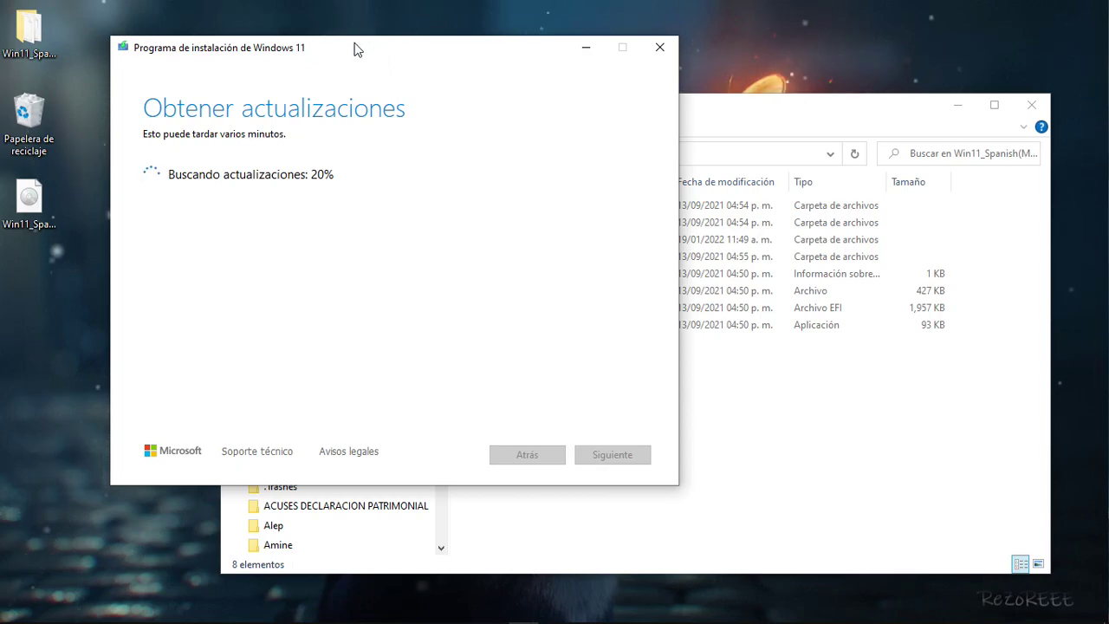
# Start installing Windows 11 Pro, keeping personal files and applications.
pyautogui.moveTo(353, 50); pyautogui.dragTo(363, 77)
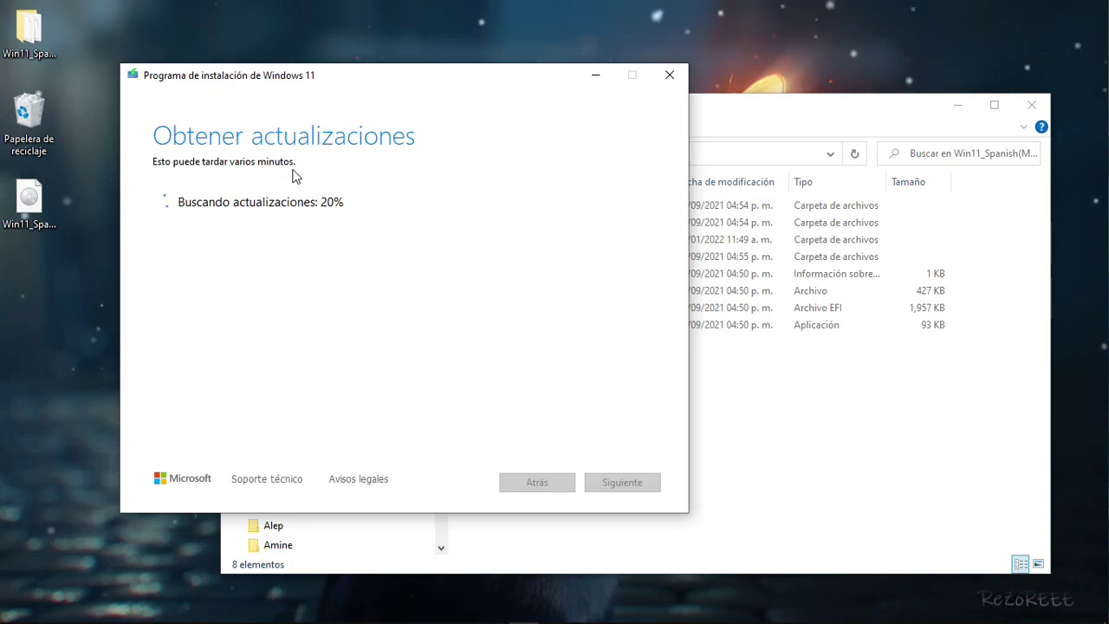
pyautogui.moveTo(475, 86); pyautogui.dragTo(609, 130)
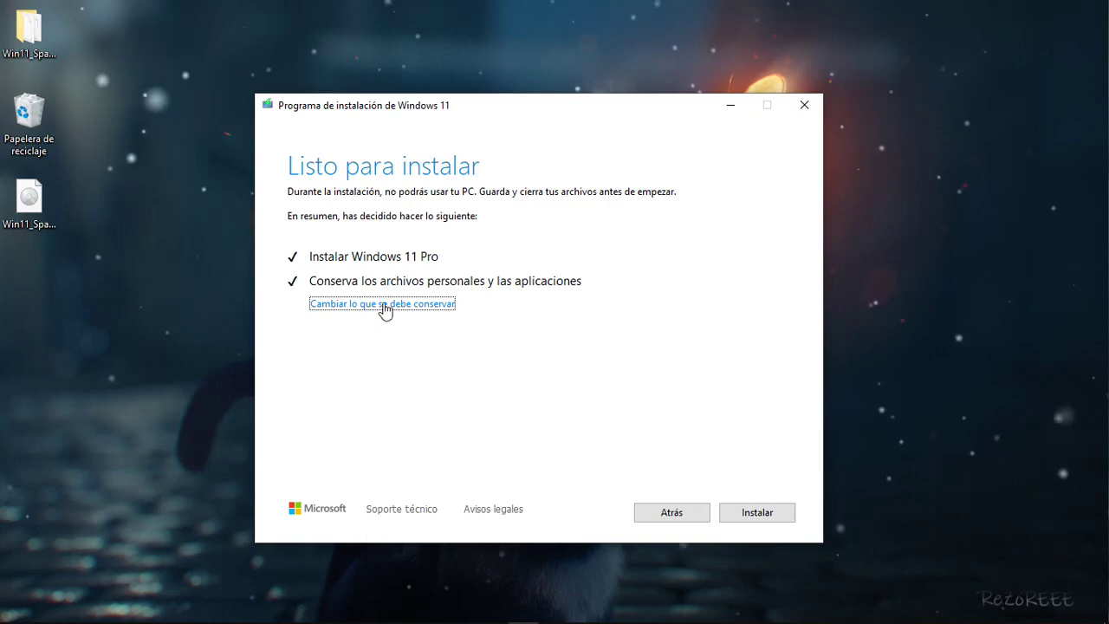
pyautogui.click(778, 514)
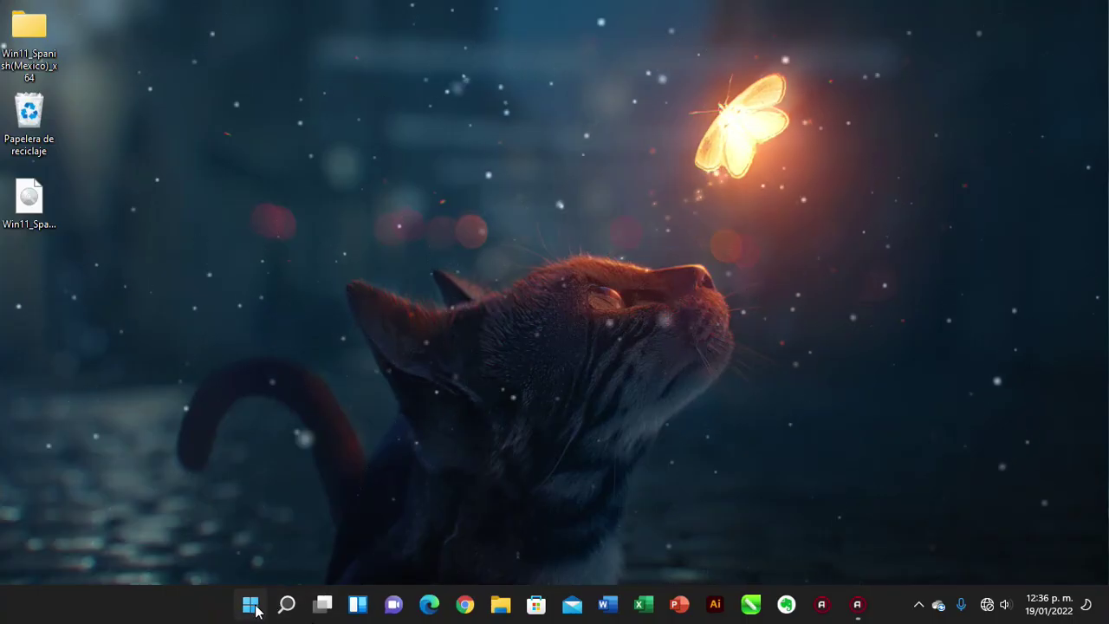
# Open the About page in the System settings to check the device and Windows specifications.
pyautogui.press('super')
pyautogui.click(503, 253)
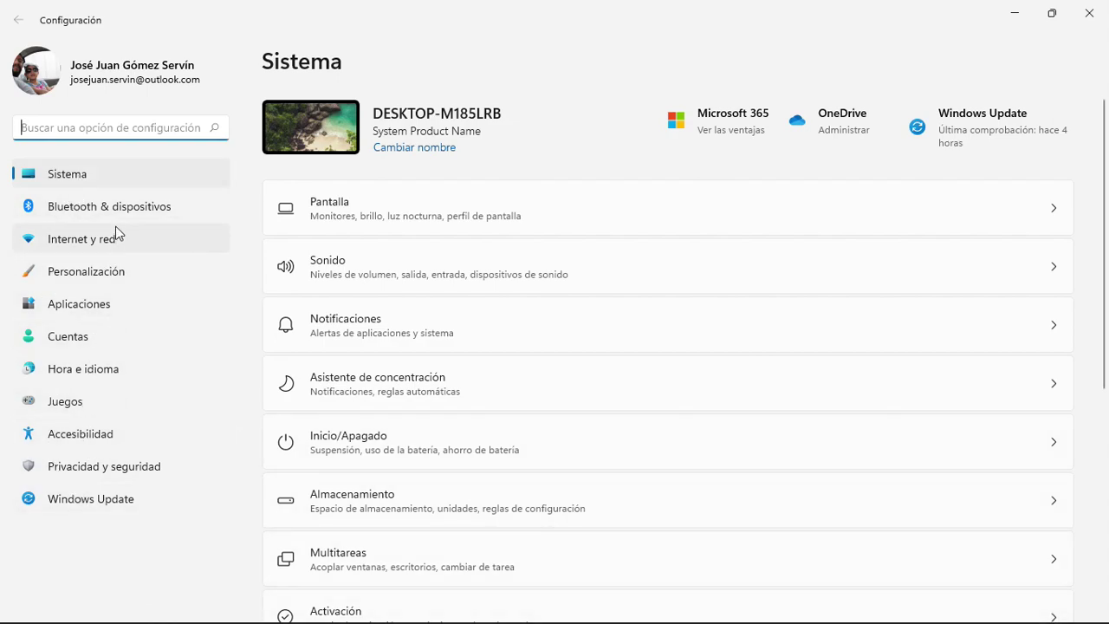
pyautogui.scroll(-5, 523, 445)
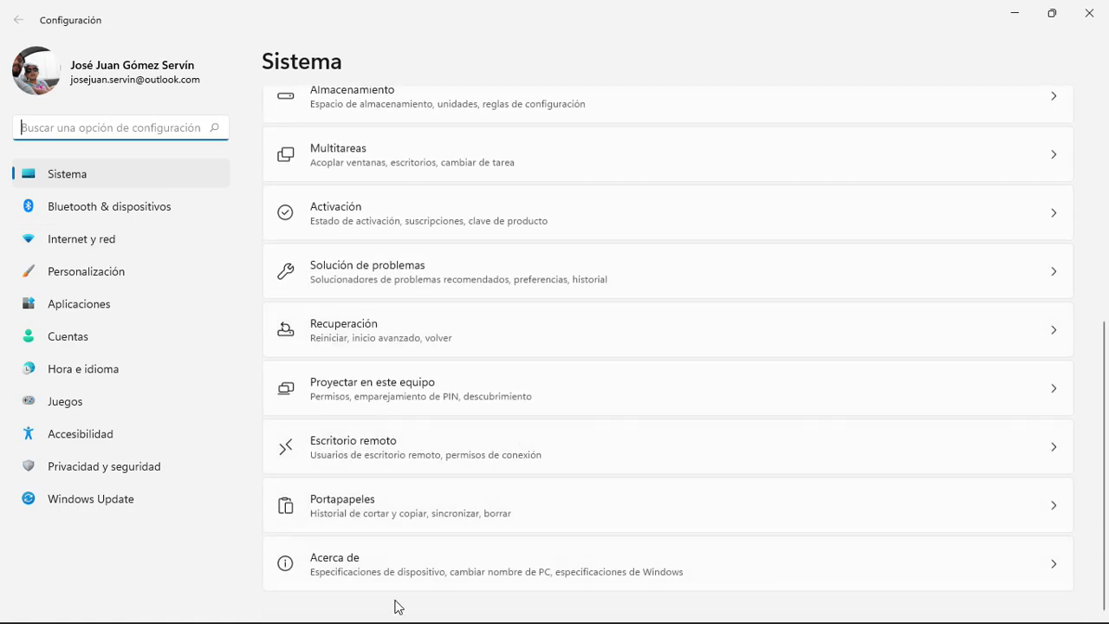
pyautogui.click(372, 573)
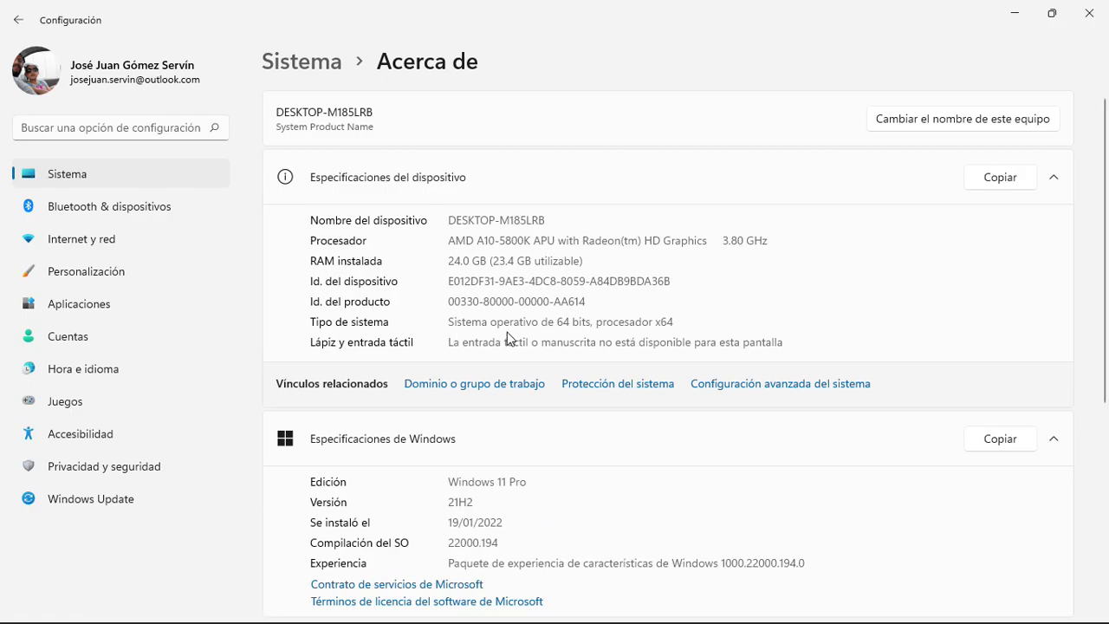
# Review the device specifications, Windows specifications and related settings on the About page, and minimize the Settings window.
pyautogui.scroll(-2, 468, 389)
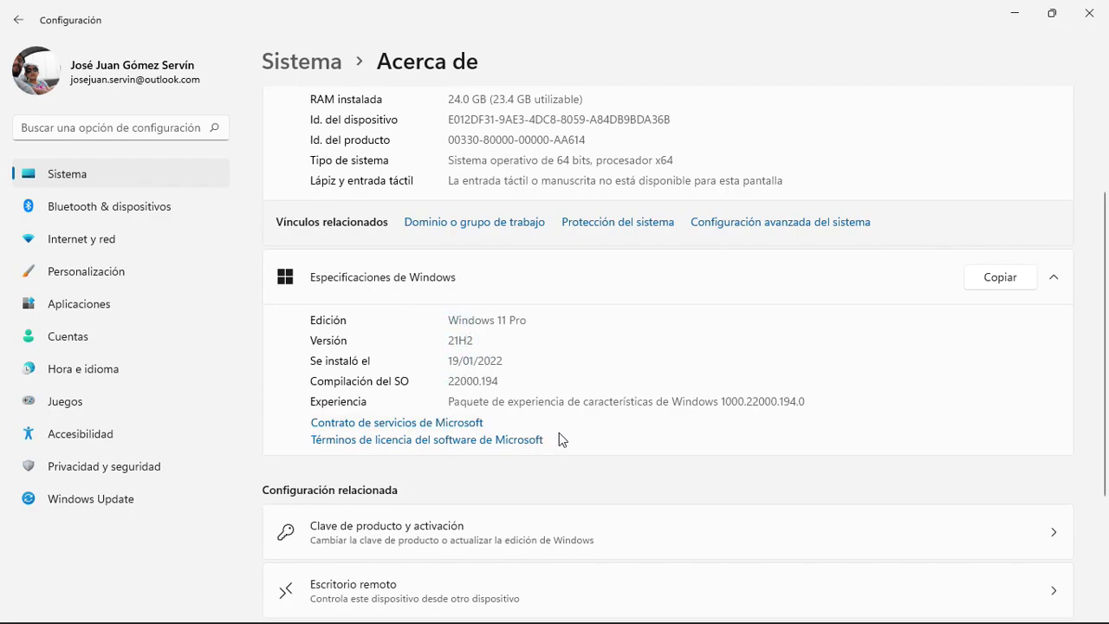
pyautogui.scroll(2, 559, 436)
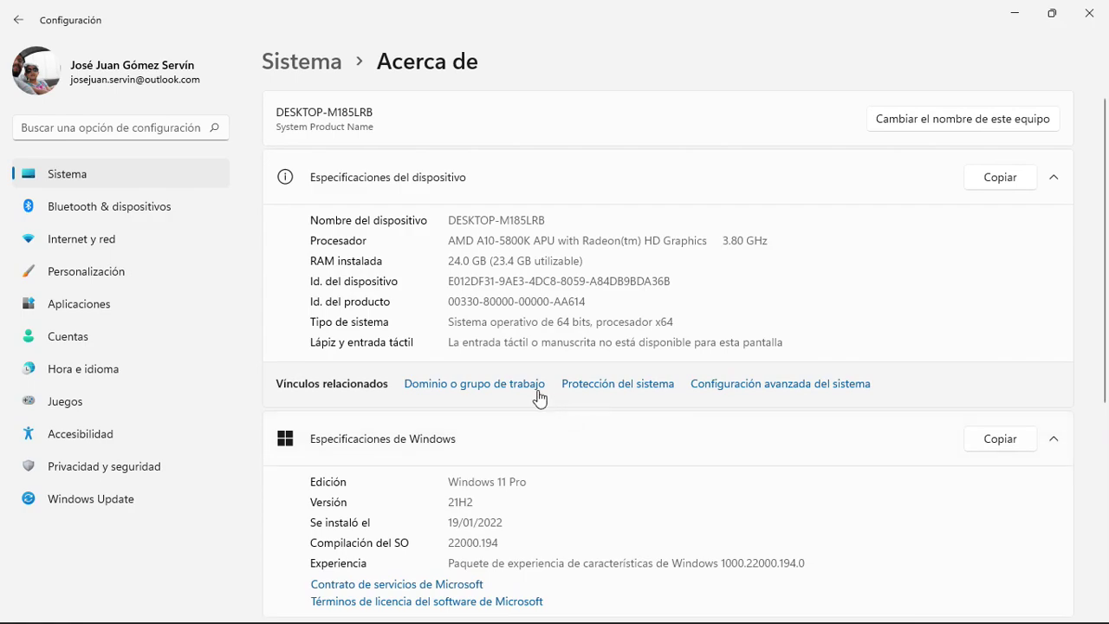
pyautogui.scroll(-5, 547, 393)
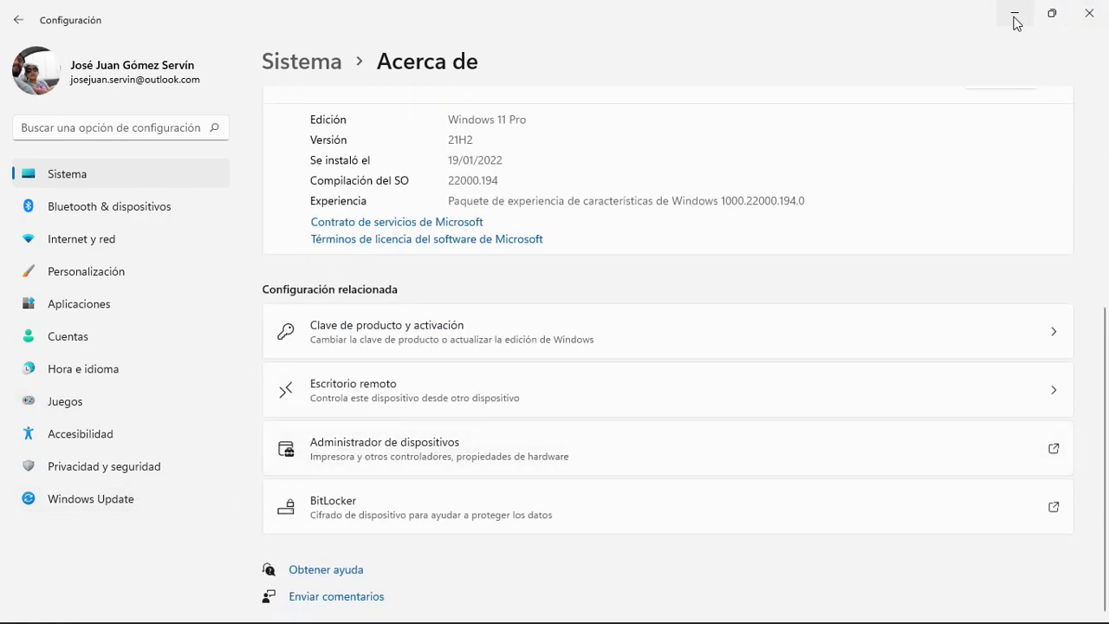
pyautogui.click(1016, 14)
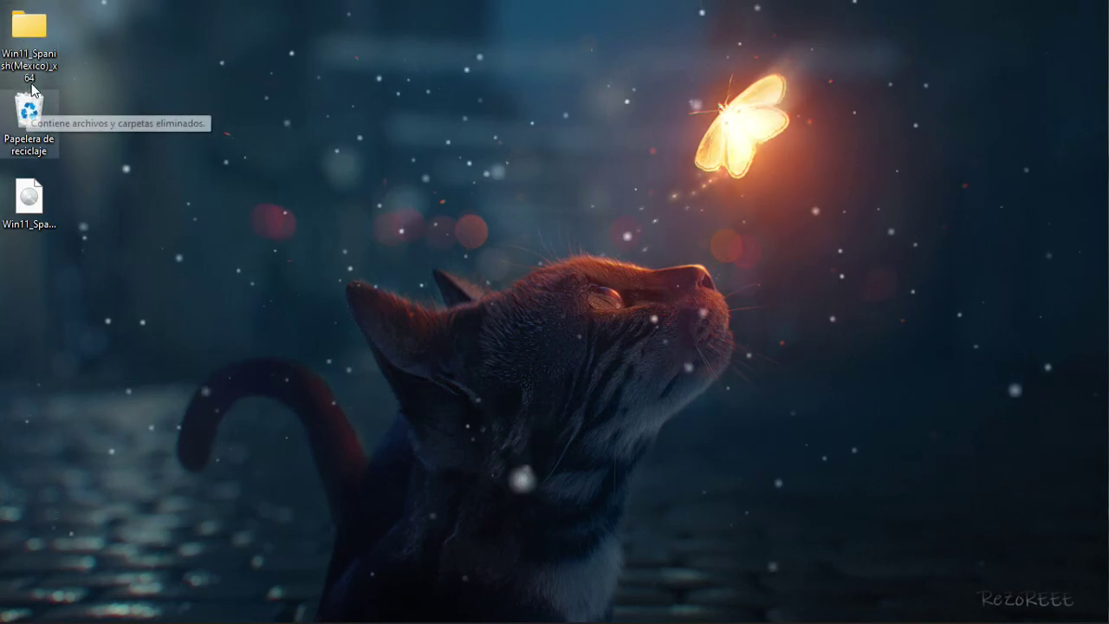
# Search Windows for the Registry Editor with "rege" and dismiss the search without opening it.
pyautogui.moveTo(32, 33)
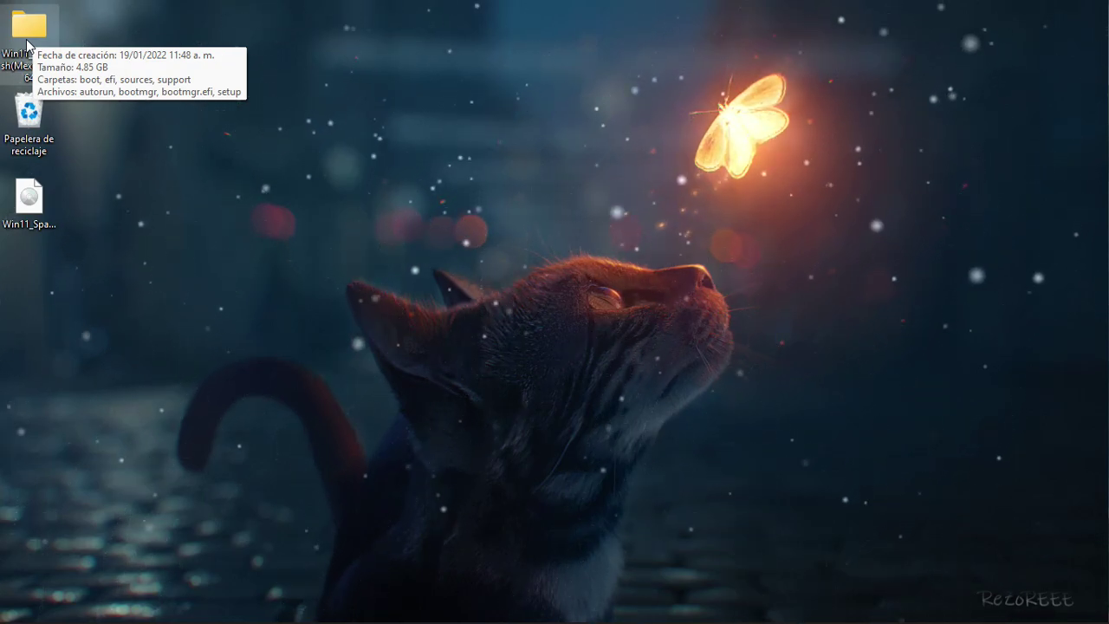
pyautogui.moveTo(165, 620)
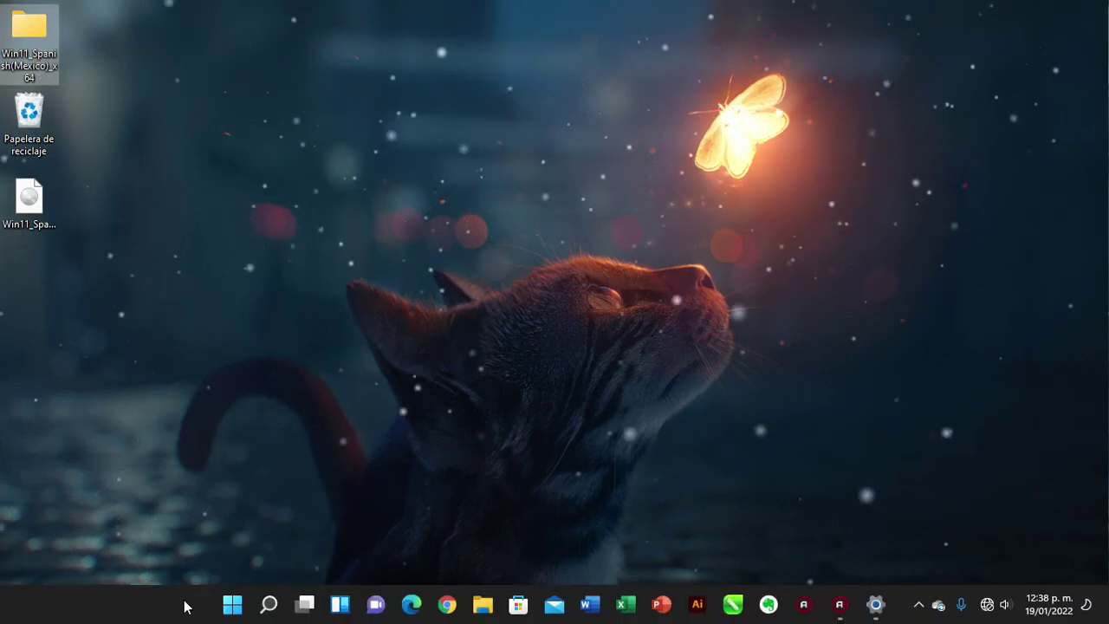
pyautogui.click(230, 608)
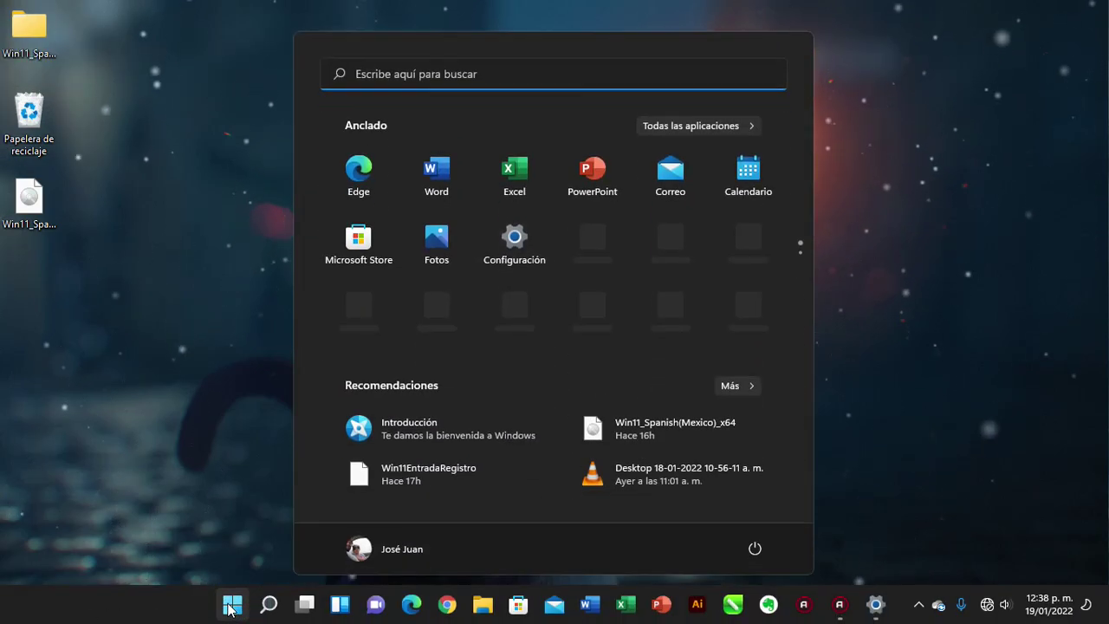
pyautogui.write('rege')
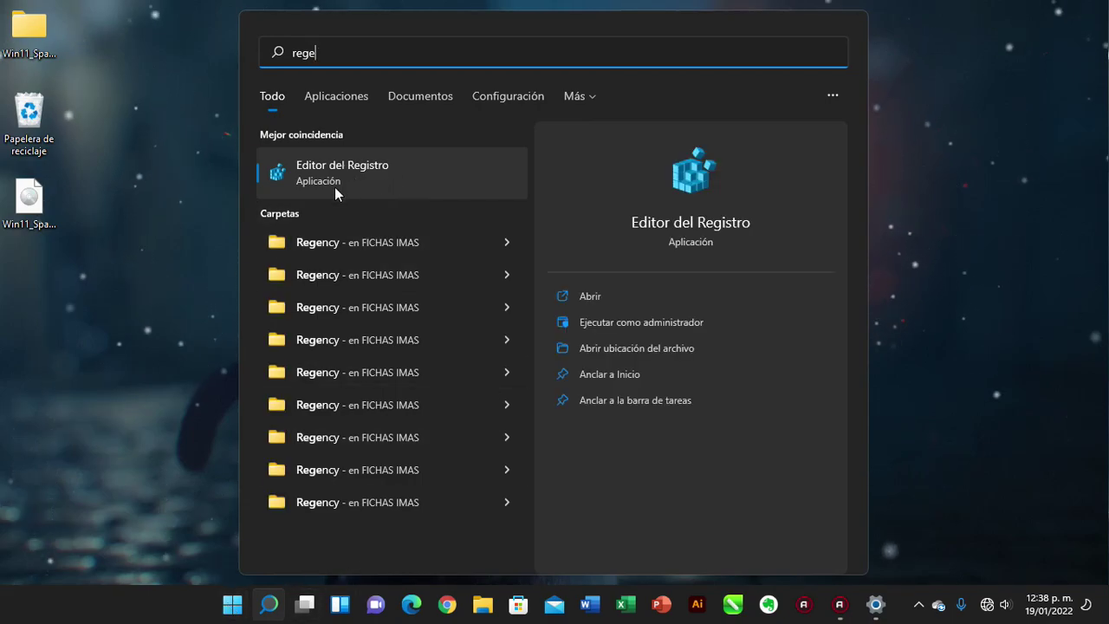
pyautogui.click(136, 253)
pyautogui.click(34, 29)
pyautogui.click(219, 128)
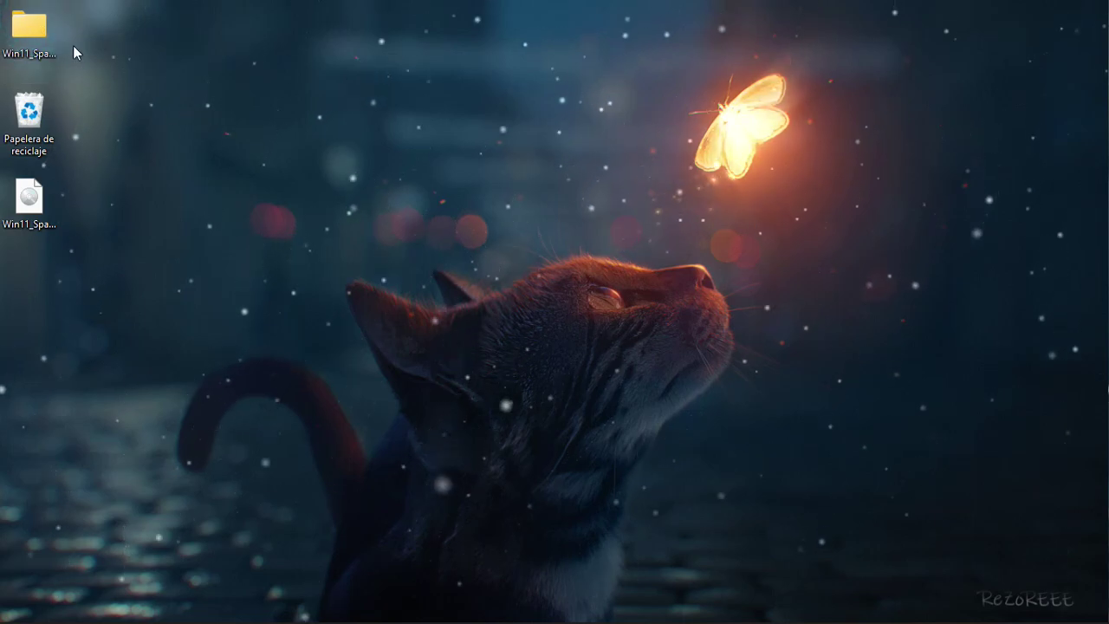
# Examine the appraiser files in the sources folder of Win11_Spanish(Mexico)_x64 and close the folder window.
pyautogui.doubleClick(45, 34)
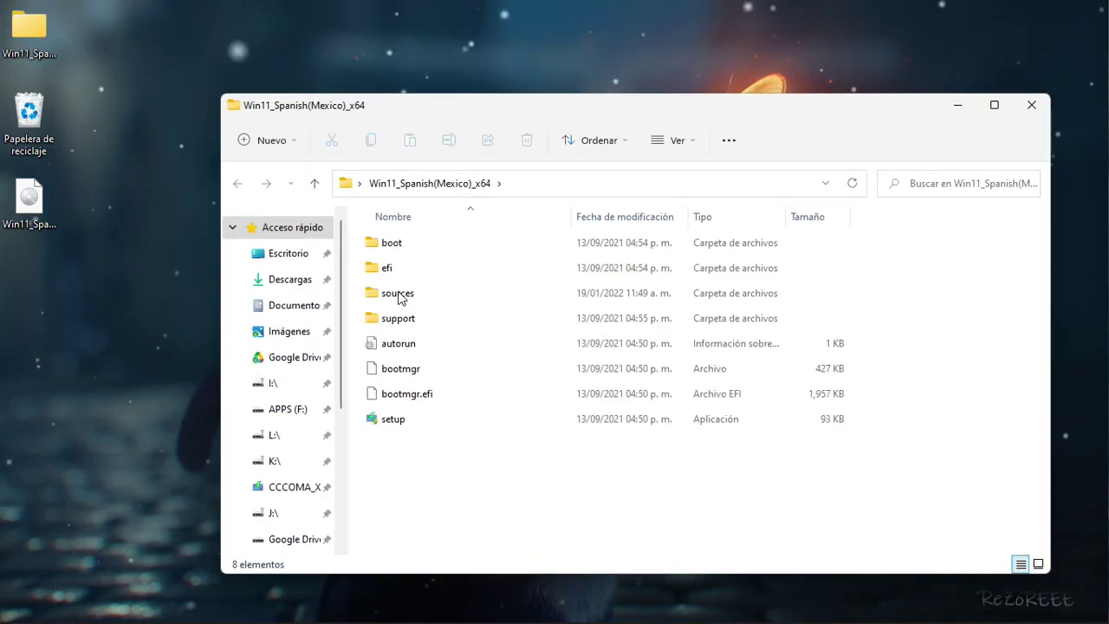
pyautogui.doubleClick(391, 294)
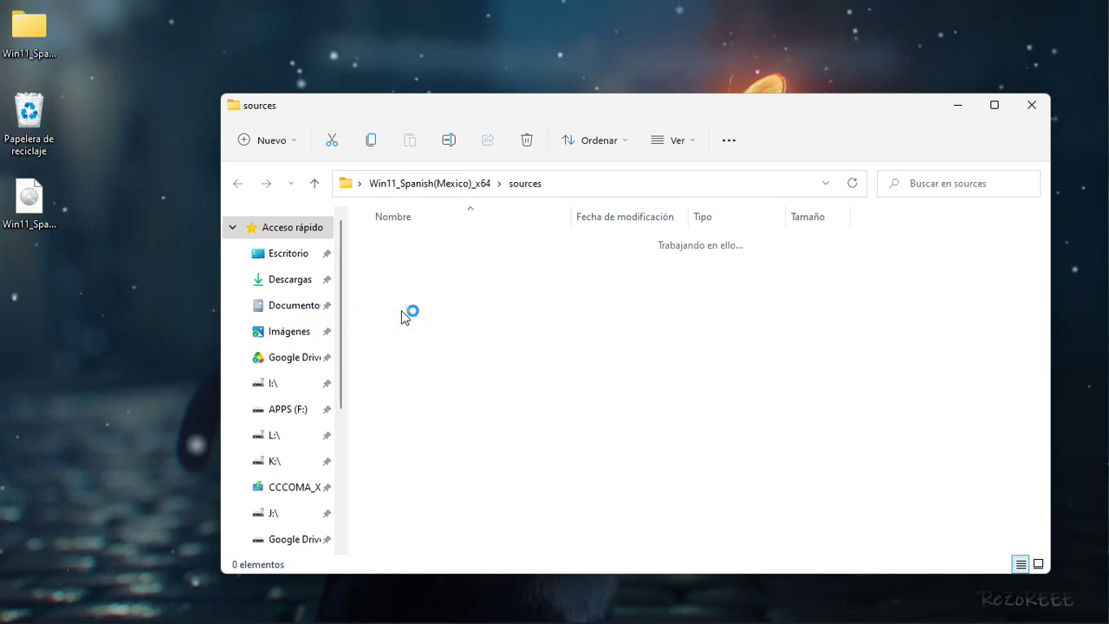
pyautogui.scroll(-3, 446, 390)
pyautogui.scroll(-4, 470, 429)
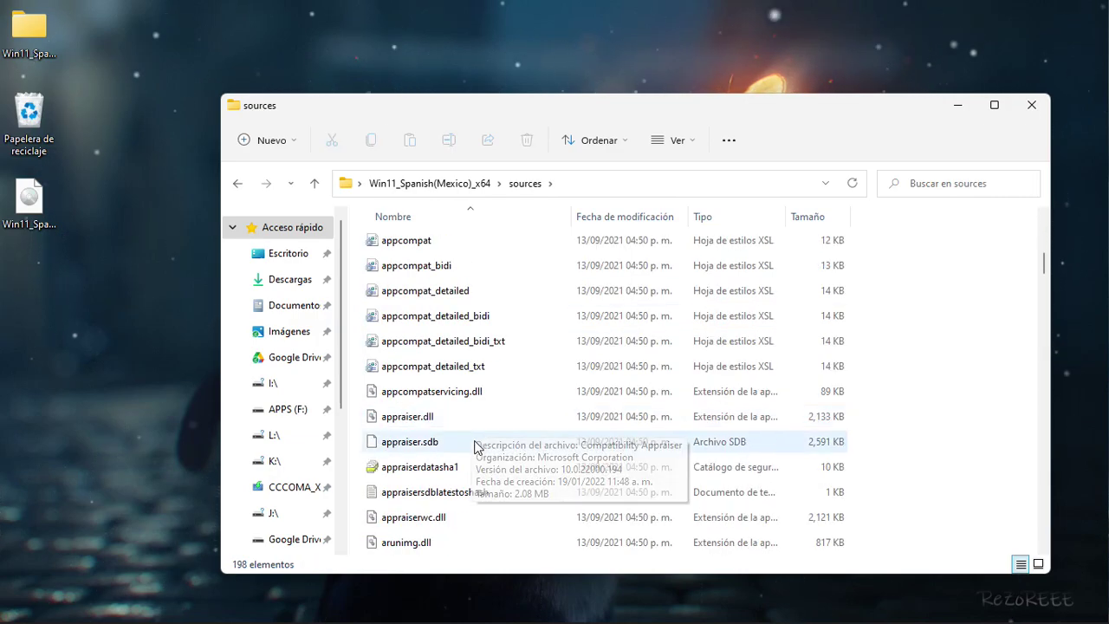
pyautogui.scroll(-2, 470, 443)
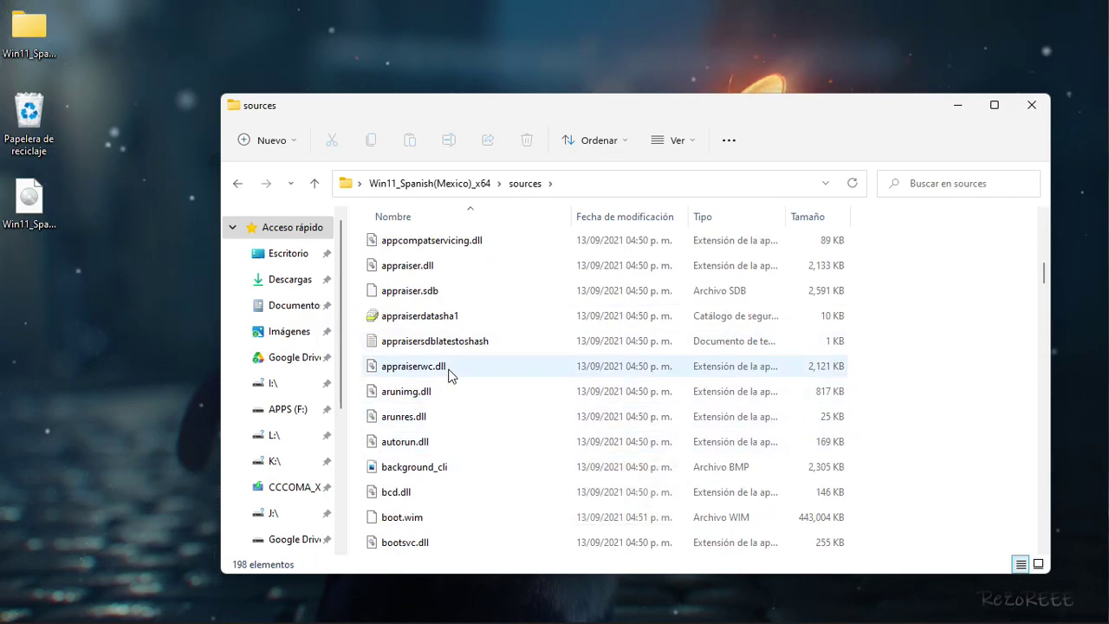
pyautogui.click(1031, 104)
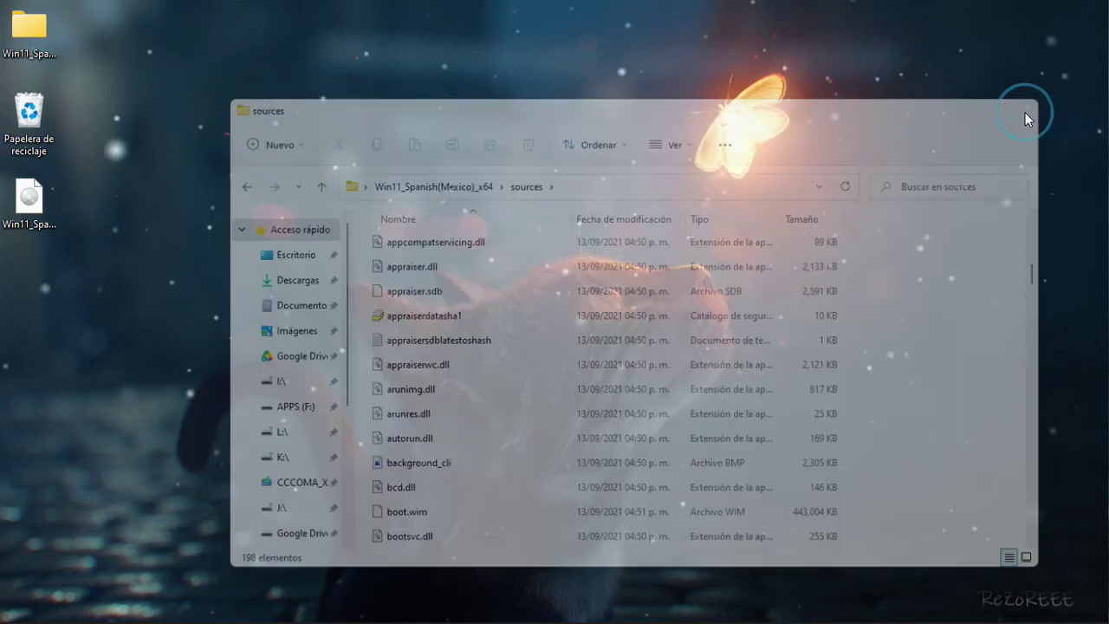